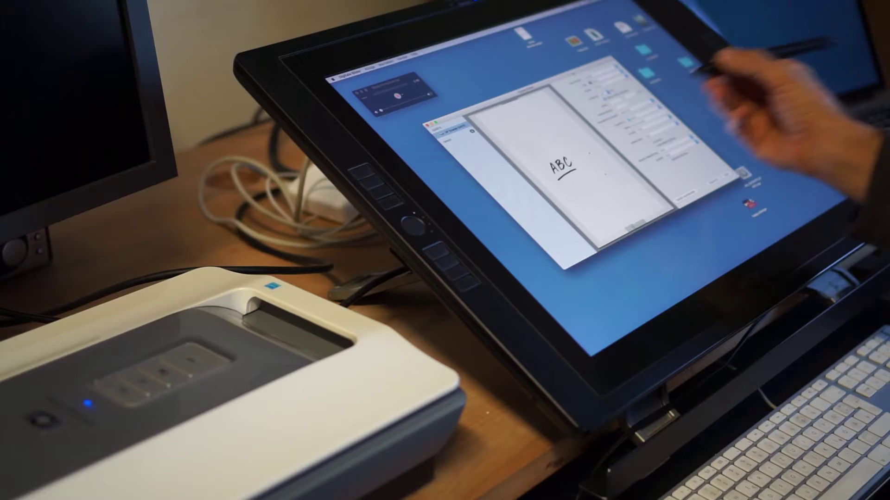
drag(532, 160, 594, 174)
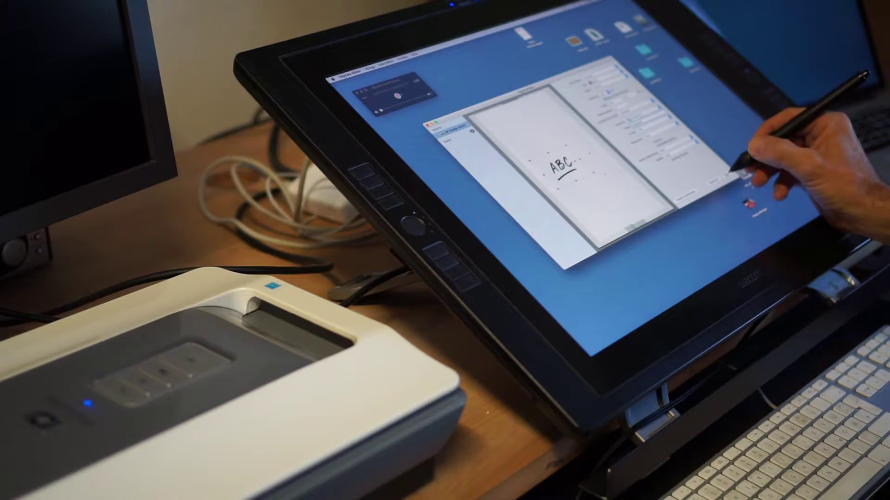
click(725, 176)
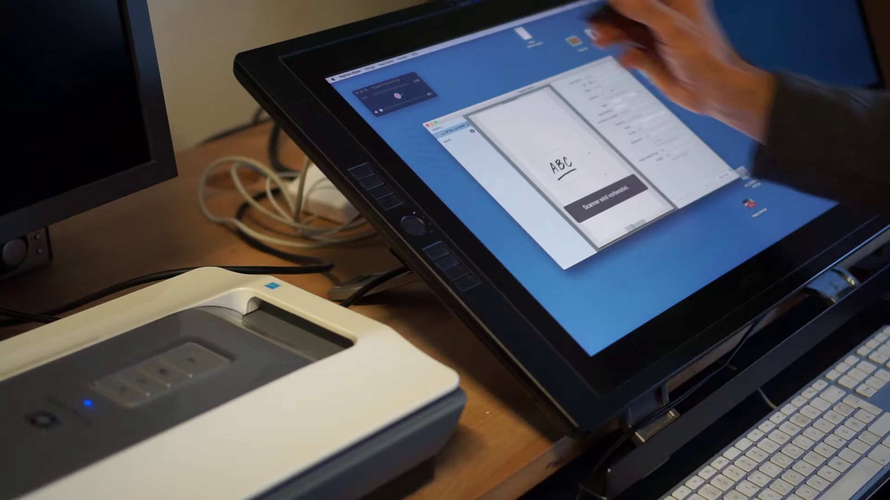
click(398, 96)
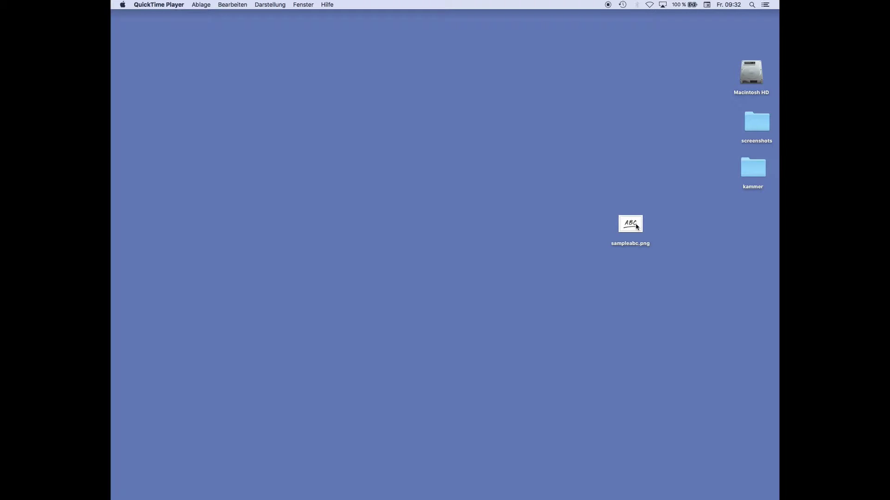
Open the scanned lettering sampleabc.png from the desktop in Affinity Designer
drag(637, 226, 638, 262)
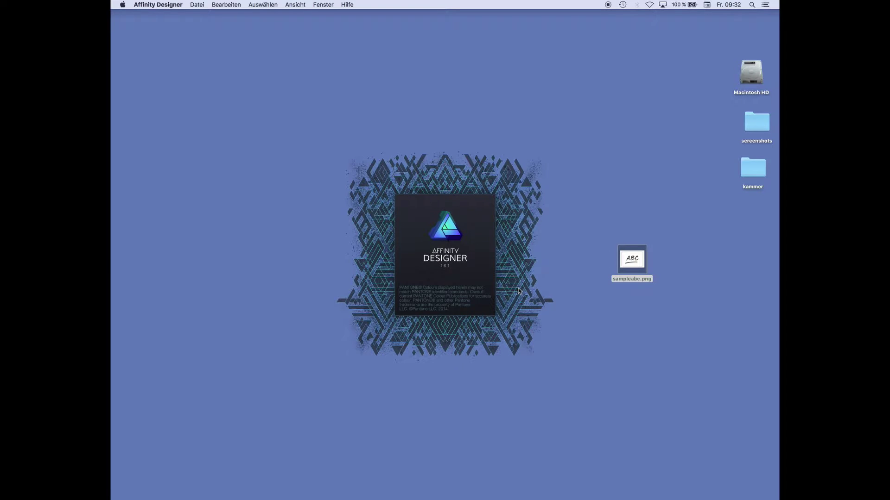
click(197, 5)
click(208, 39)
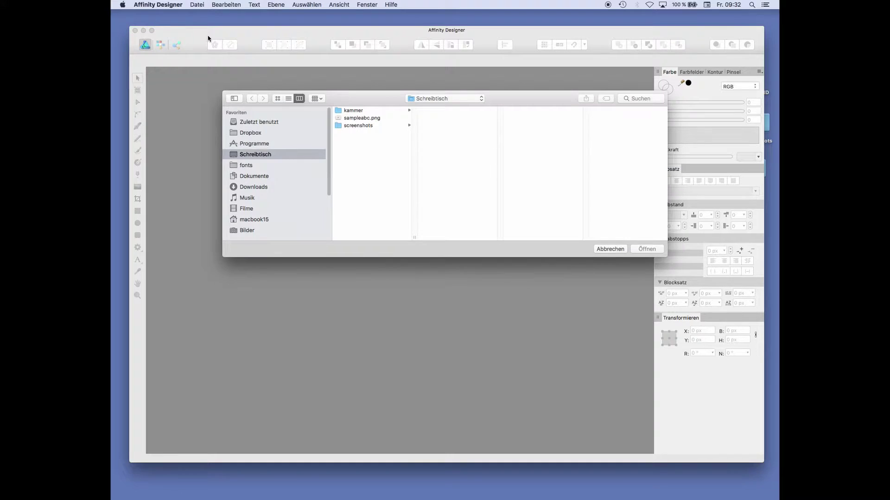
double_click(352, 118)
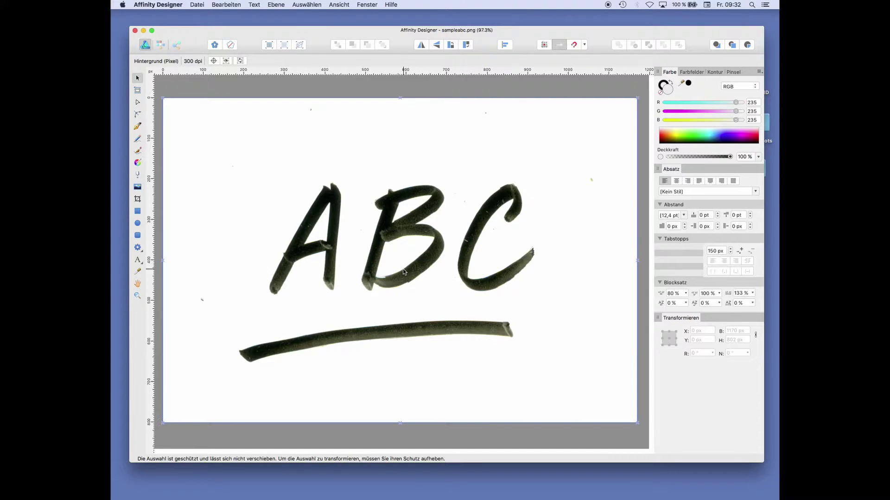
Trace the outer contour of the scanned letter A with the Pencil tool and adjust nodes along its legs
click(137, 139)
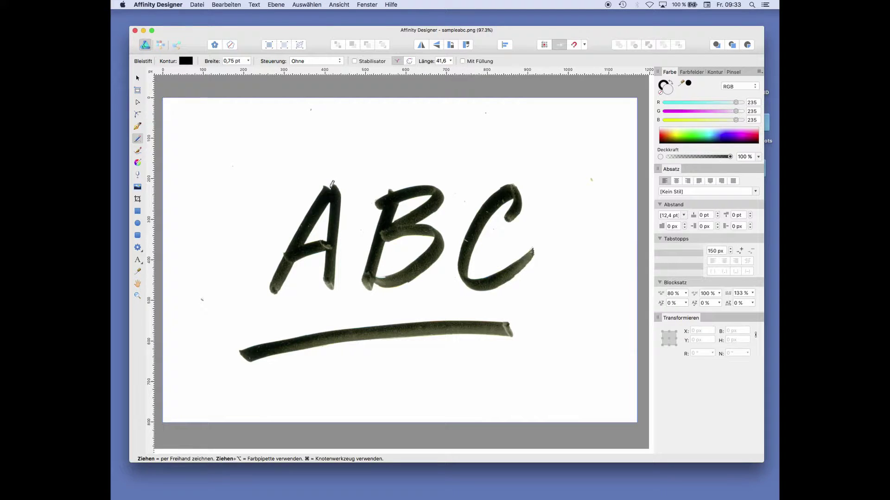
mouse_move(331, 185)
mouse_down()
mouse_move(342, 189)
mouse_move(334, 285)
mouse_move(323, 270)
mouse_move(326, 252)
mouse_move(299, 263)
mouse_move(272, 292)
mouse_move(304, 204)
mouse_move(321, 187)
mouse_move(332, 189)
mouse_up()
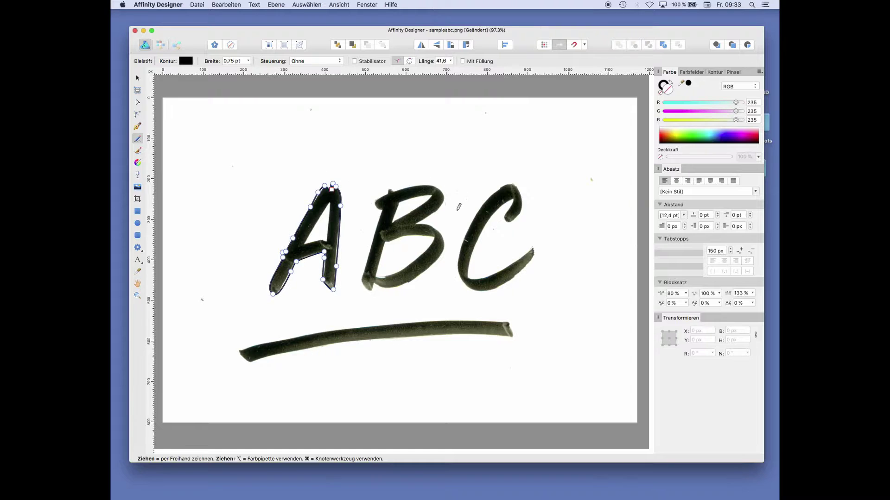
click(139, 103)
click(319, 193)
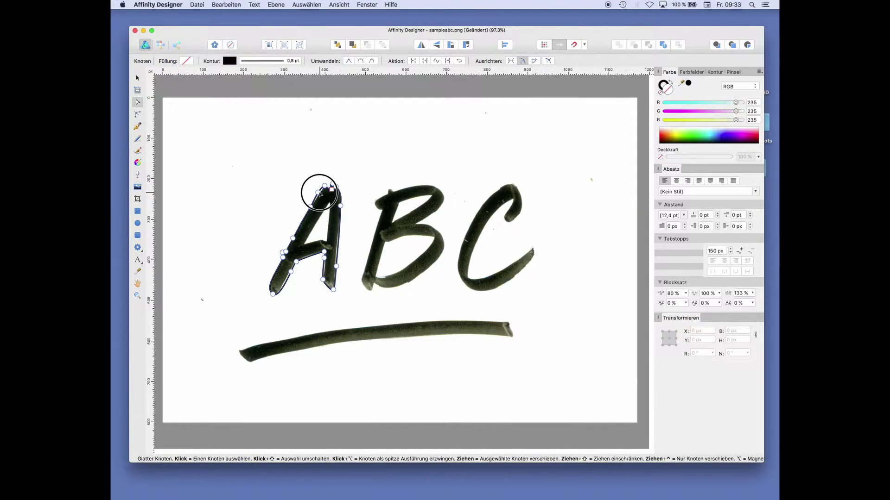
click(337, 266)
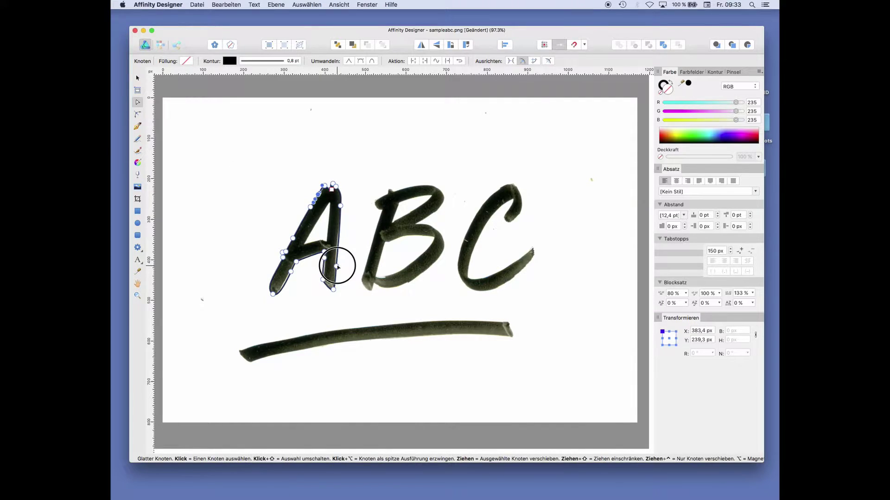
click(325, 262)
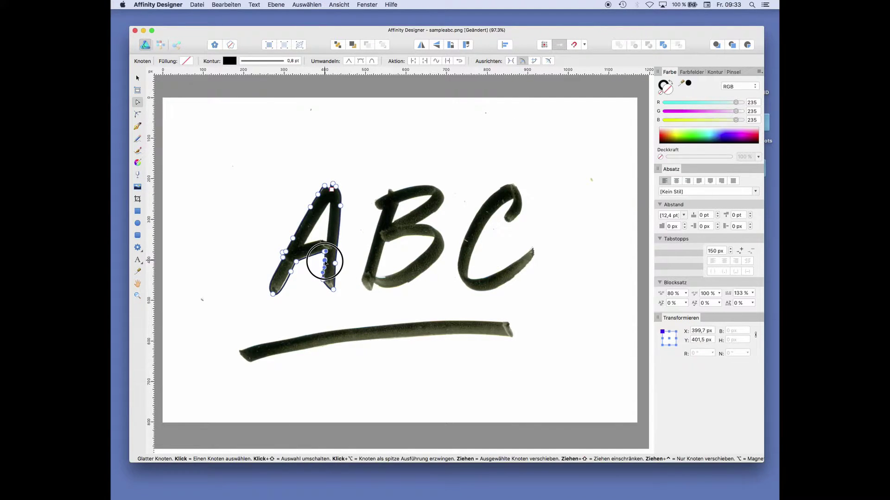
click(289, 274)
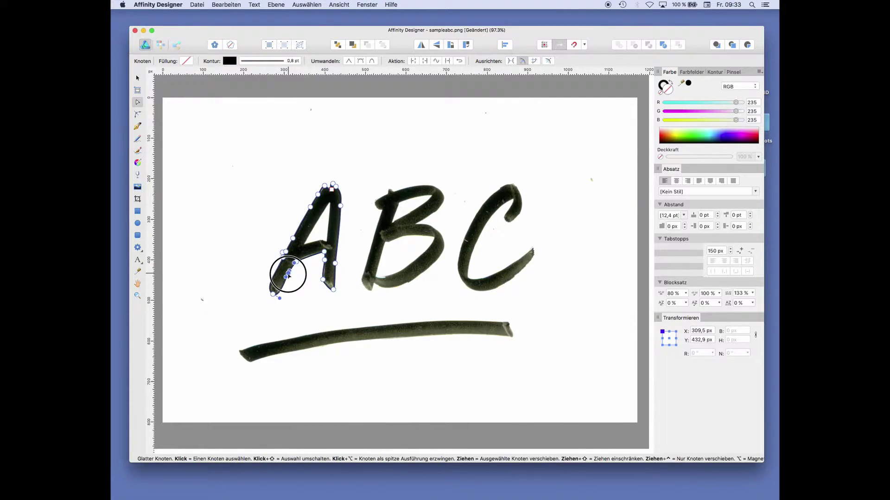
drag(288, 274, 288, 273)
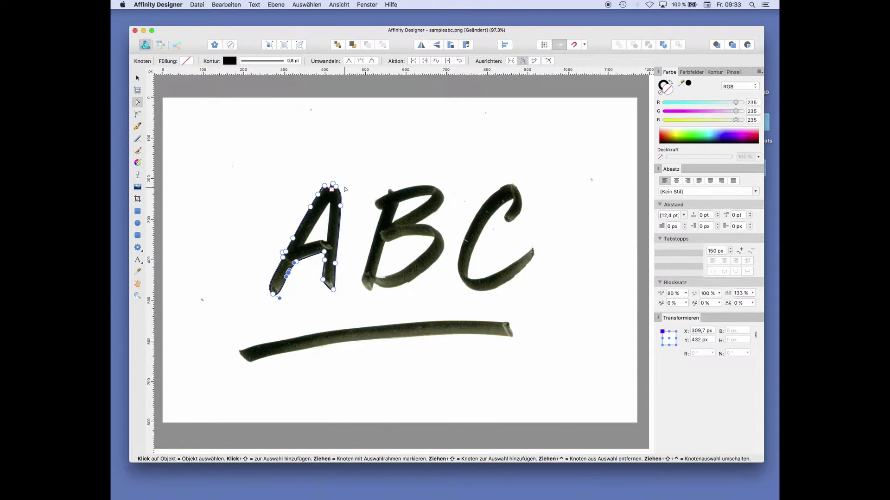
Fine-tune the nodes on the A's right leg, crossbar corner and upper edge to match the scanned letter closely
key(super+plus)
key(super+plus)
key(space)
drag(288, 250, 485, 284)
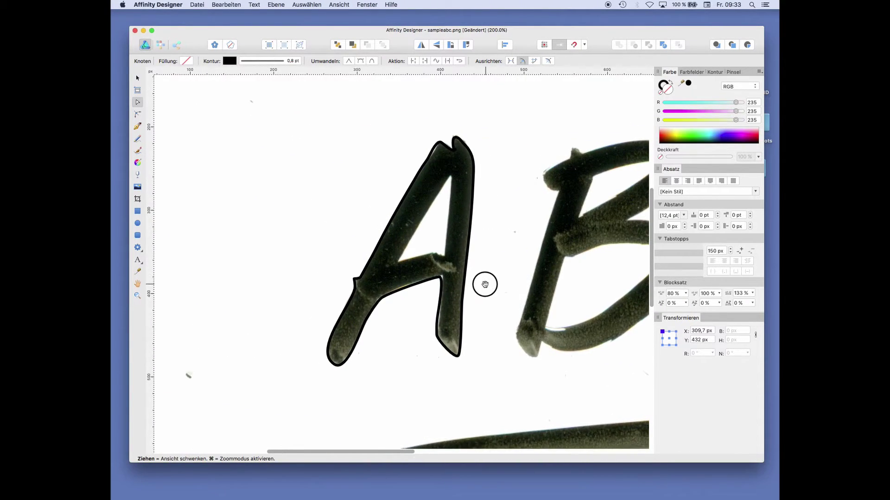
click(437, 330)
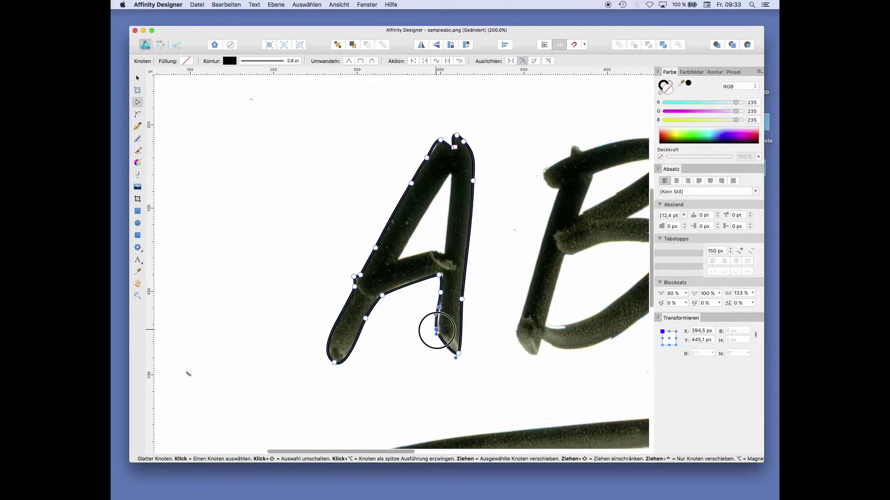
drag(436, 330, 436, 329)
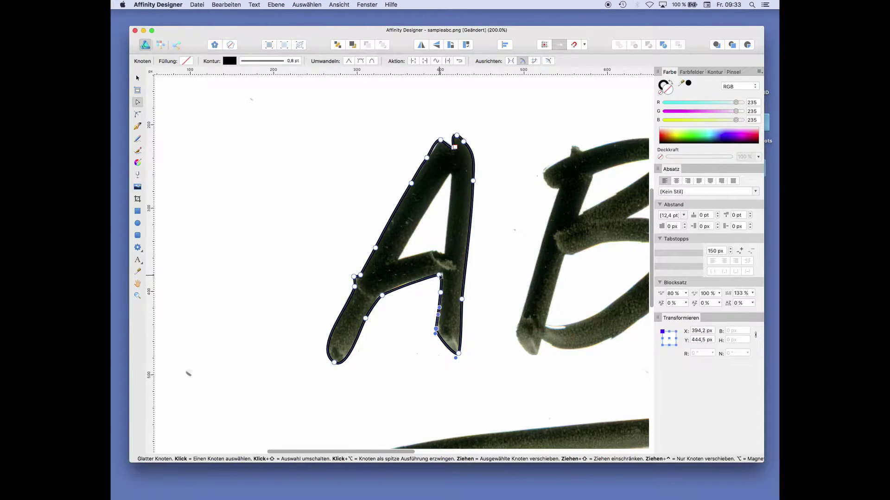
drag(439, 275, 441, 274)
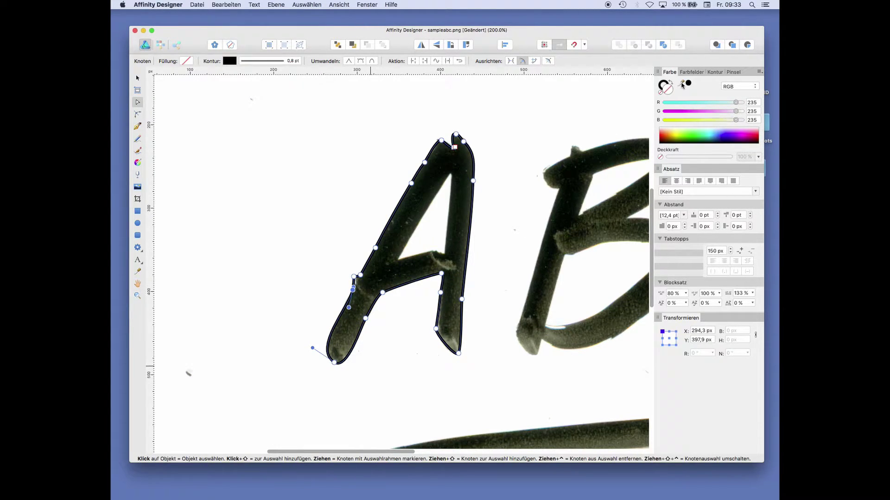
Fill the traced A outline with black and lower the fill opacity to 49 %
click(688, 84)
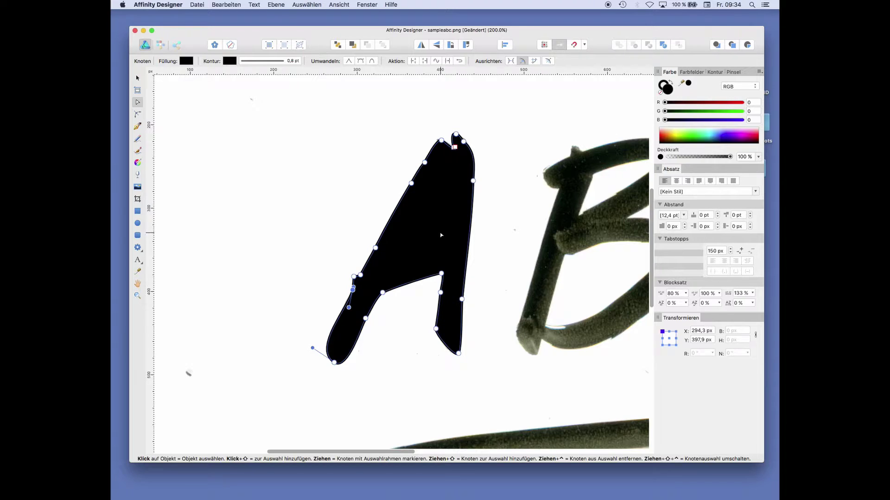
click(138, 78)
click(692, 73)
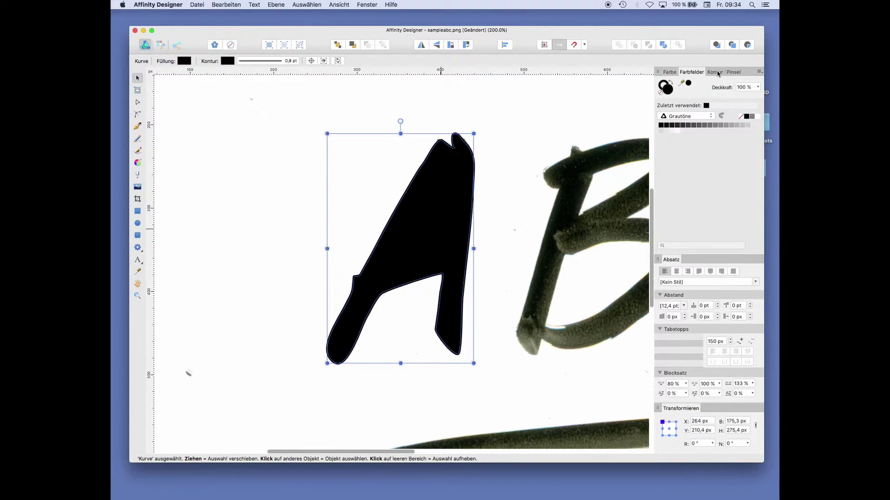
click(758, 87)
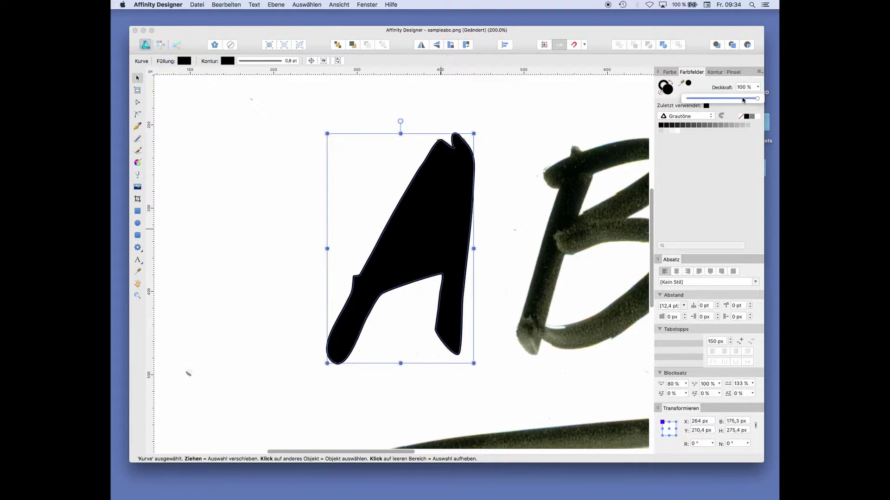
drag(743, 99, 725, 99)
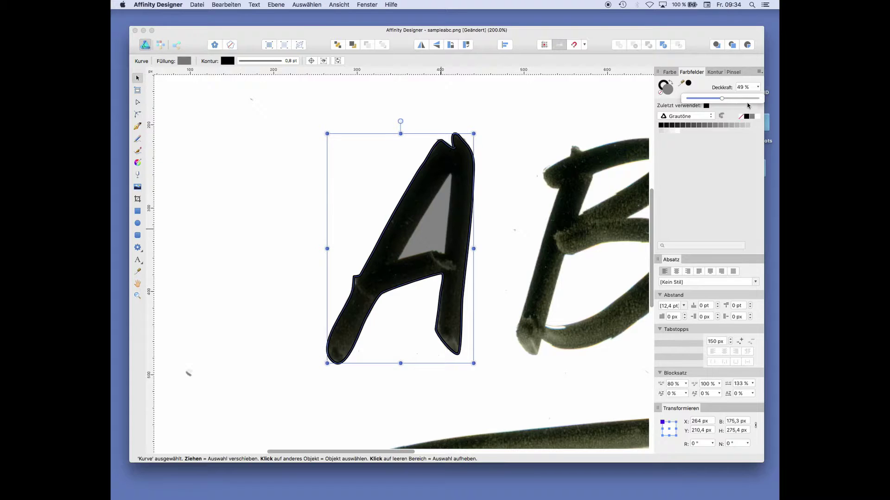
click(512, 206)
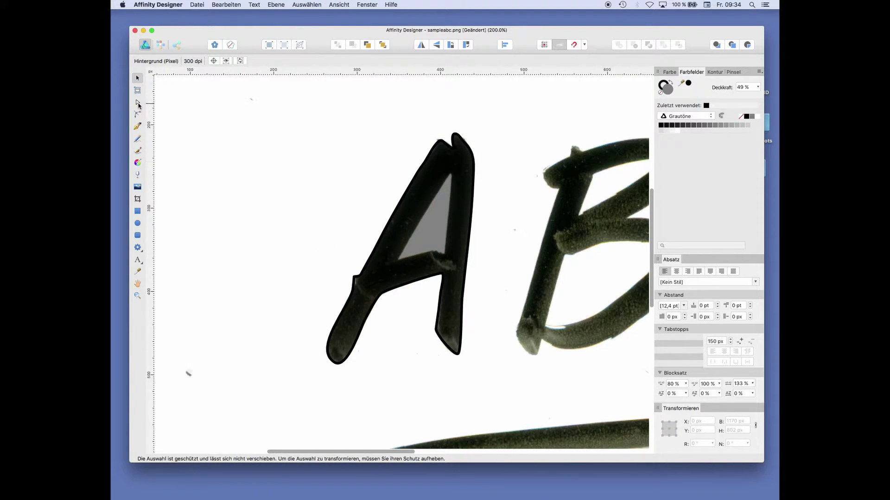
Trace the inner triangular opening of the A as a separate curve with the Pencil tool
click(138, 139)
mouse_move(452, 171)
mouse_down()
mouse_move(444, 254)
mouse_move(399, 260)
mouse_move(450, 173)
mouse_up()
click(442, 252)
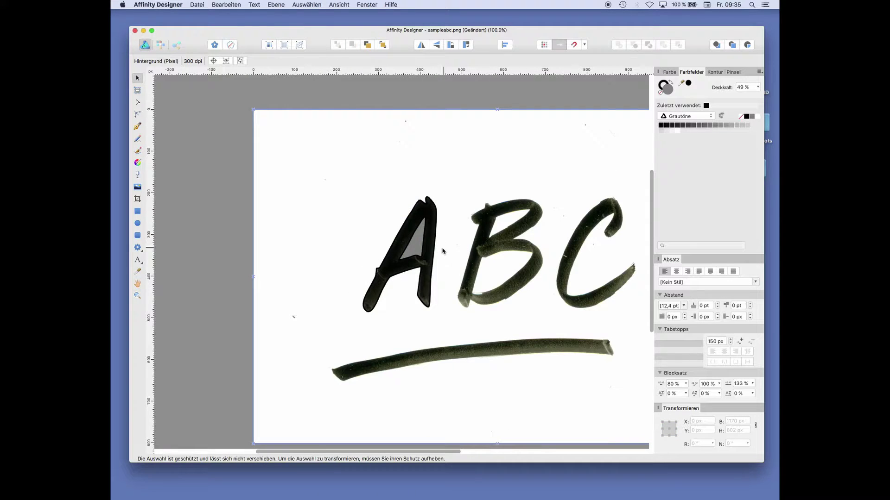
Subtract the inner triangle curve from the outer A shape to cut out the letter's opening
click(422, 252)
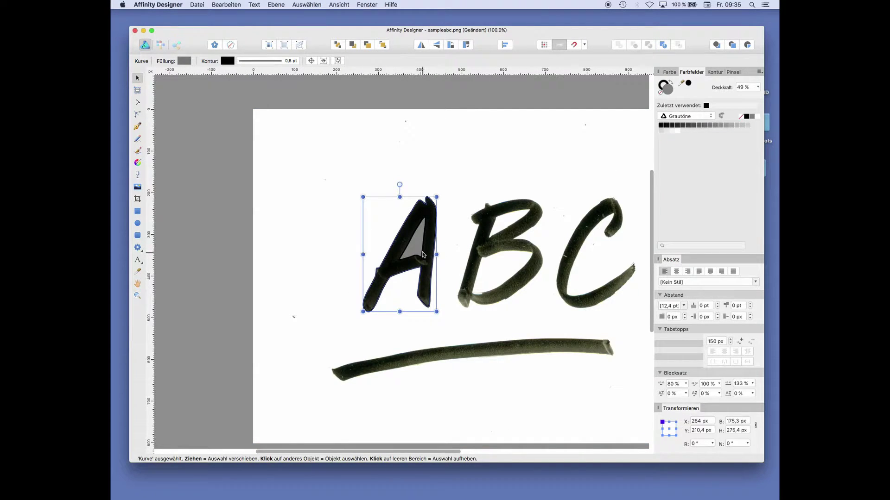
shift+click(423, 255)
click(634, 45)
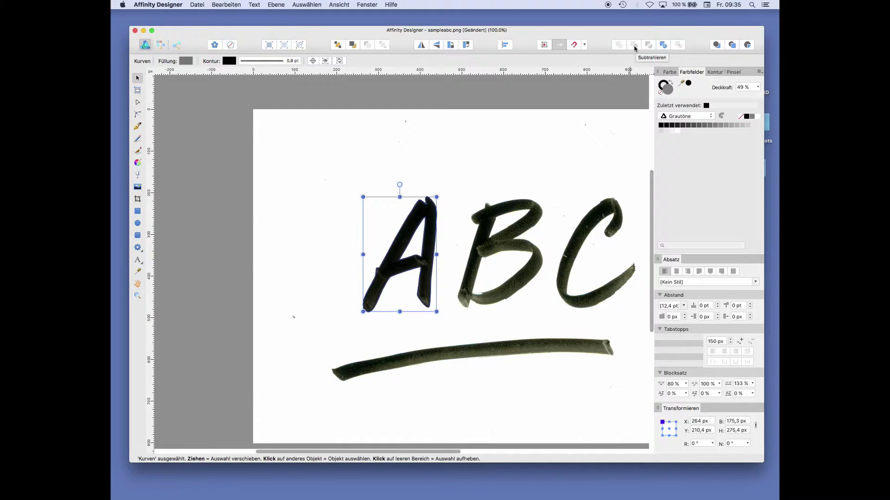
Move the vector A to the blank area left of the scanned A and remove its outline
click(447, 223)
click(407, 237)
drag(427, 242, 353, 239)
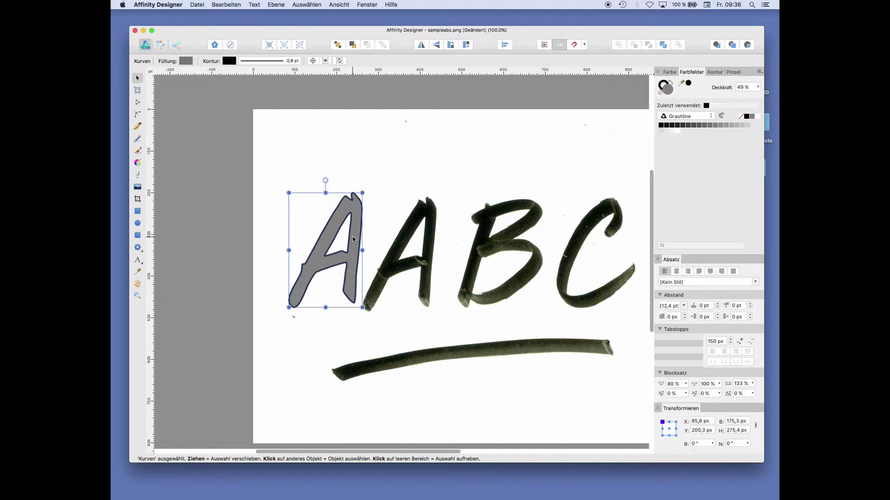
click(661, 93)
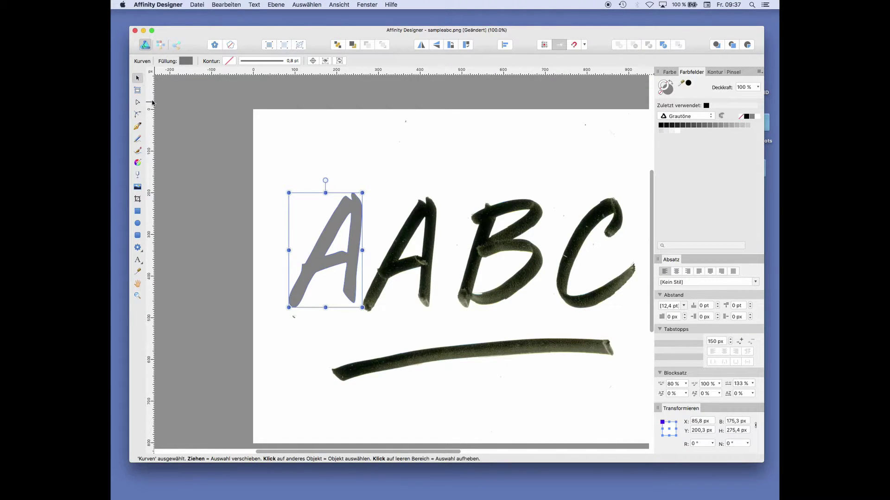
Clean up the overlapping end nodes in the notch at the top of the vector A with the Node tool
click(137, 104)
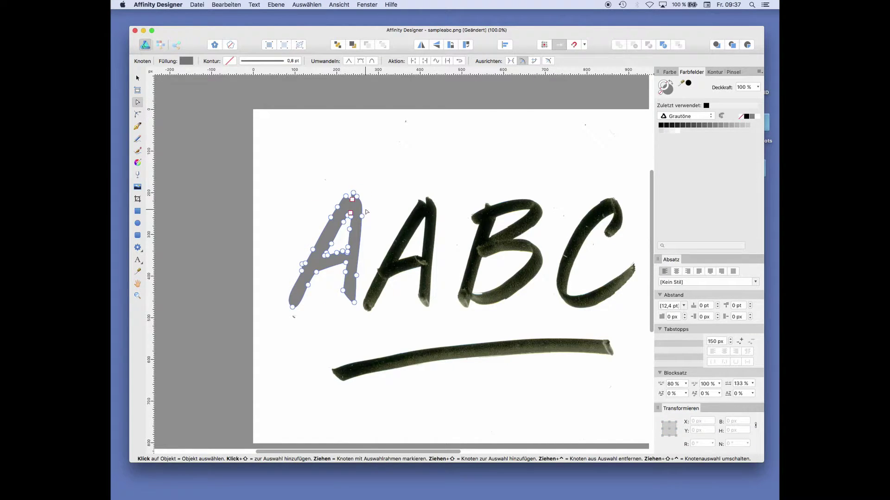
scroll(367, 212, up, 5)
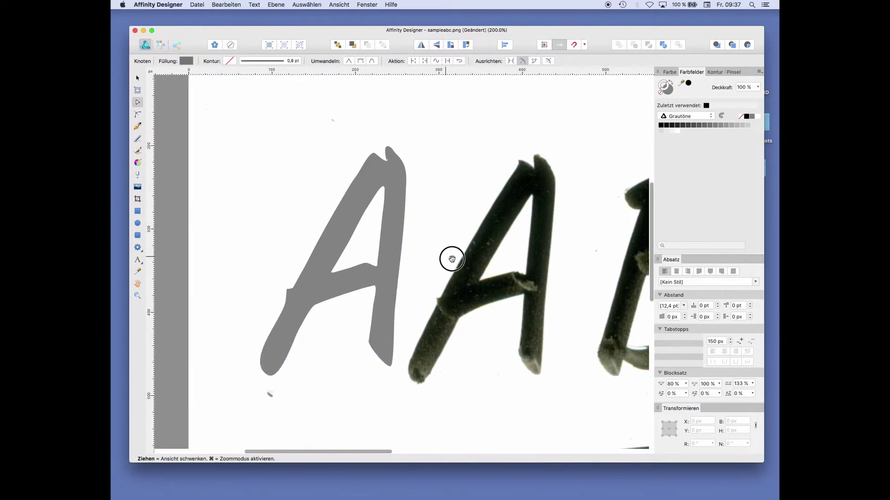
scroll(478, 266, up, 5)
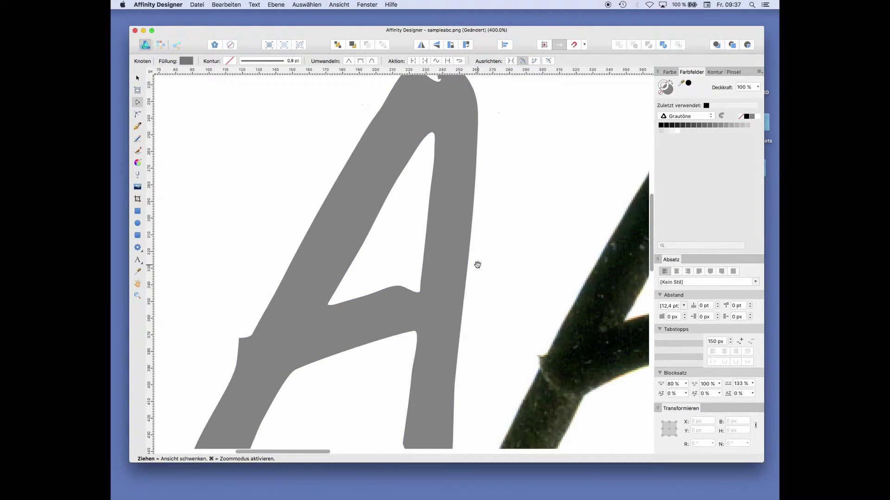
click(450, 179)
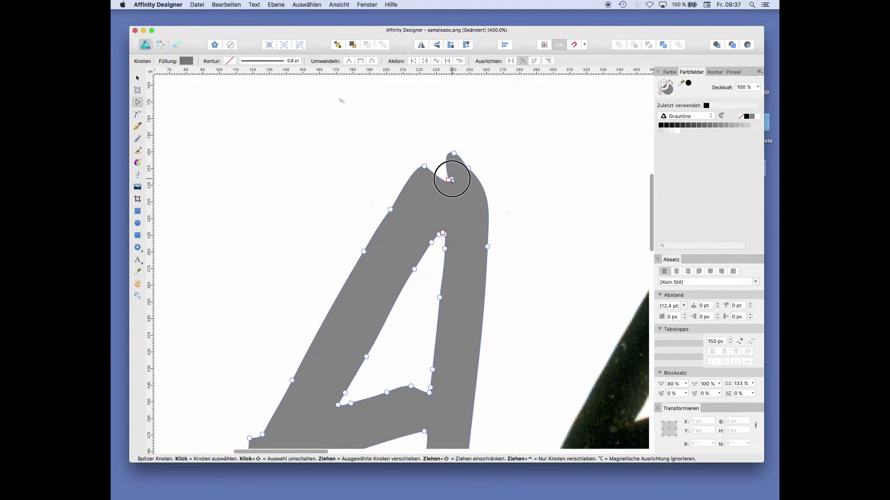
click(452, 180)
drag(452, 180, 439, 178)
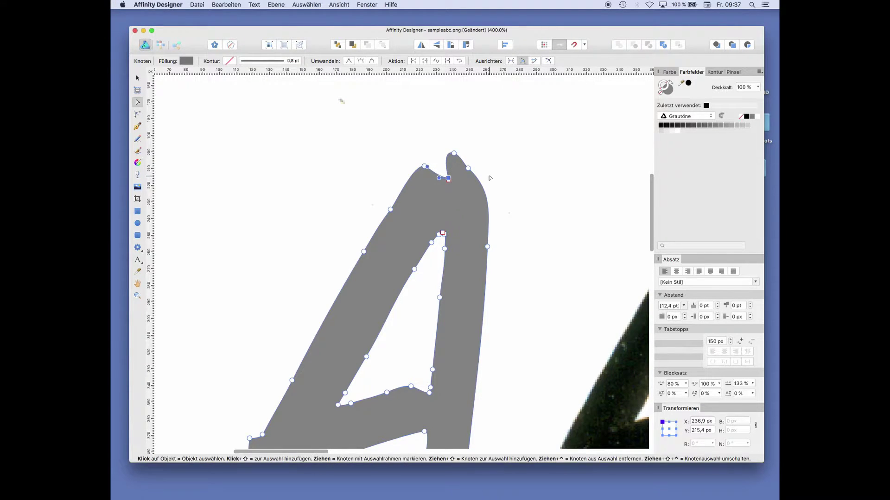
click(489, 176)
Pull apart the overlapping nodes at the apex of the A's inner opening
click(441, 232)
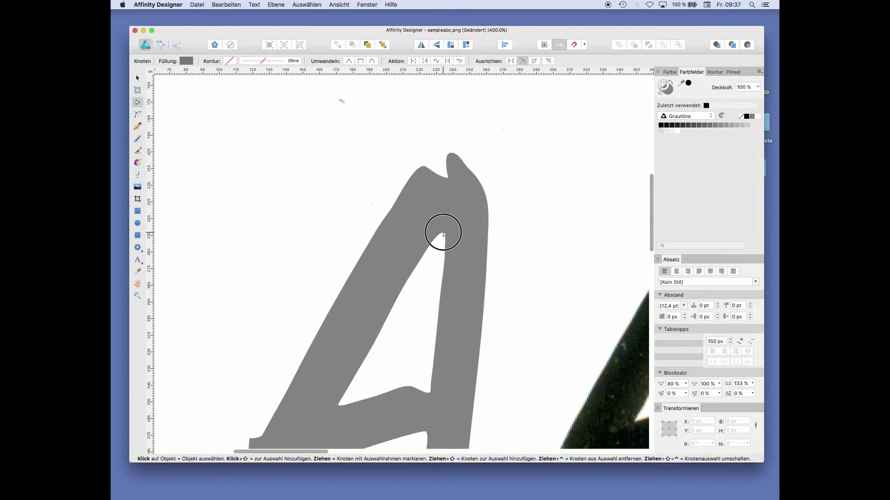
click(441, 232)
drag(440, 231, 442, 225)
click(450, 236)
click(448, 234)
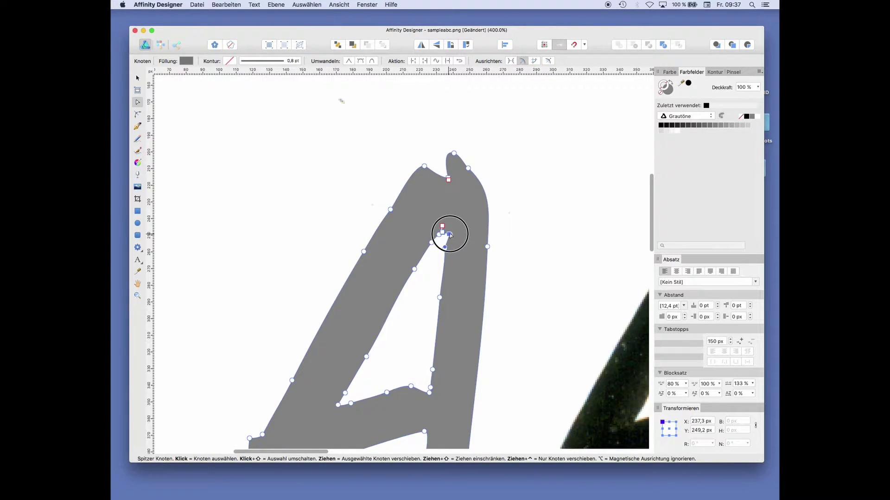
key(super+plus)
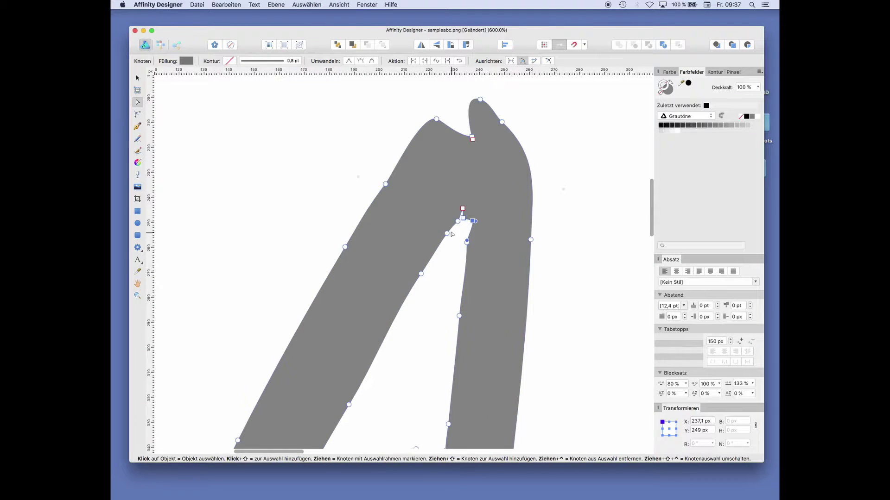
Delete the surplus node at the opening's apex and reposition the remaining tip node and the node just below it
click(462, 209)
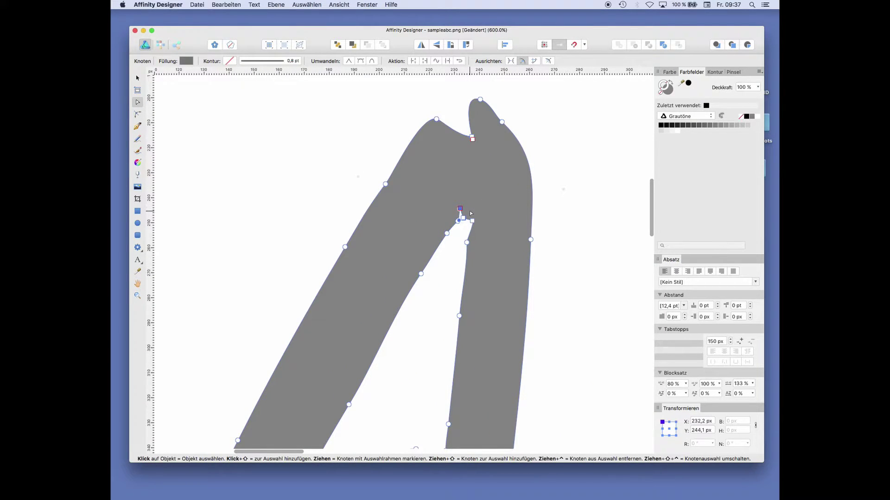
key(BackSpace)
click(473, 218)
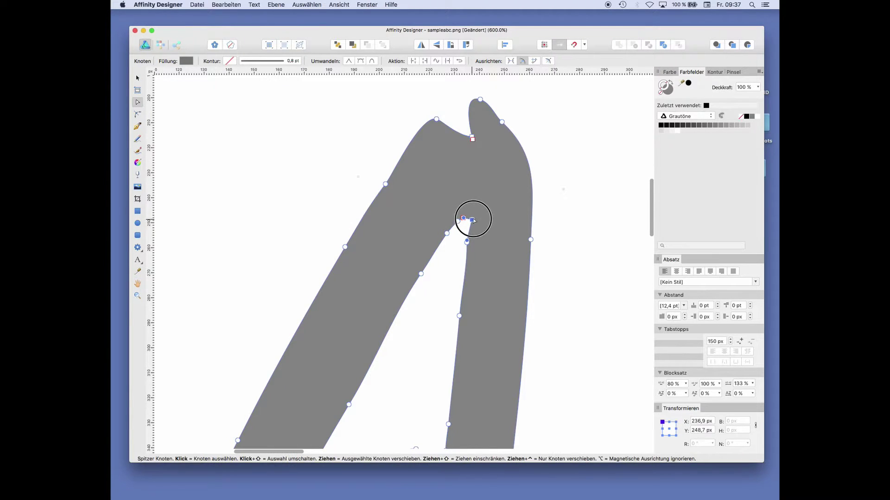
drag(462, 218, 469, 217)
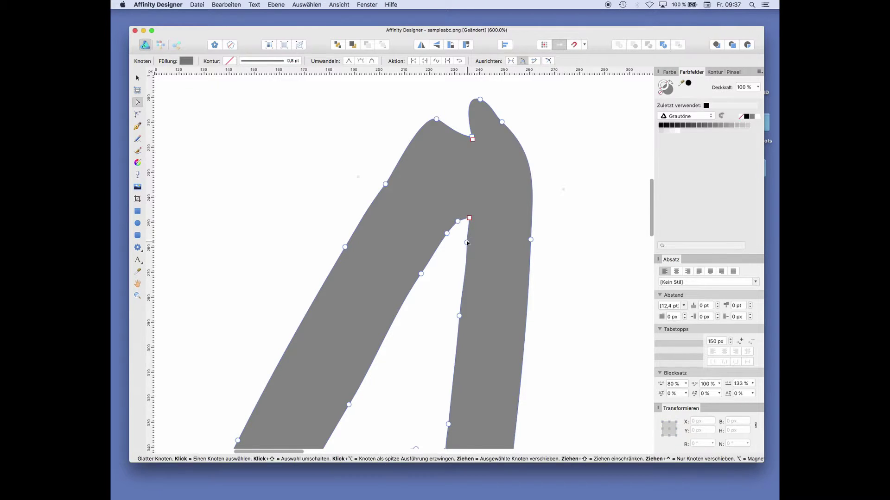
click(472, 241)
mouse_move(472, 240)
mouse_down()
mouse_move(463, 217)
mouse_move(475, 220)
mouse_move(469, 270)
mouse_move(469, 246)
mouse_up()
click(541, 208)
click(505, 222)
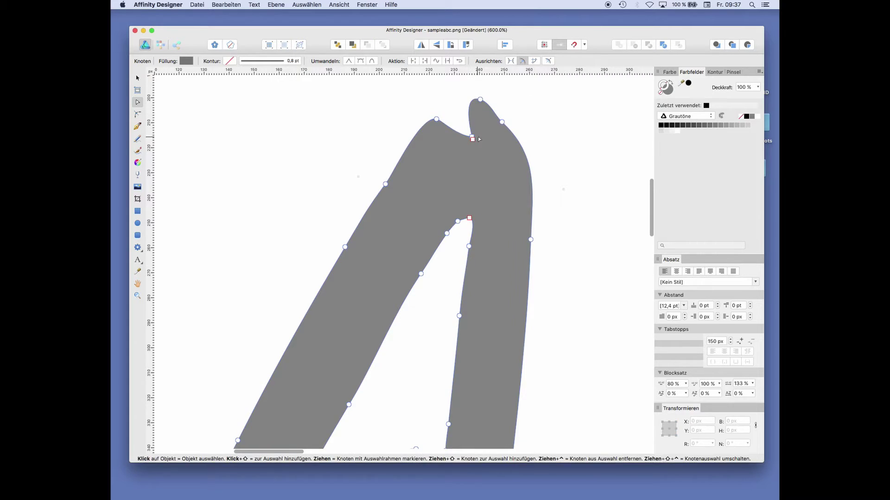
Shift the notch at the top of the A to the left and delete the duplicate node there
mouse_move(472, 139)
mouse_down()
mouse_move(478, 130)
mouse_move(469, 120)
mouse_move(459, 141)
mouse_up()
click(474, 130)
key(Delete)
Delete the corner node at the apex of the A's inner opening and bend the segment into a rounded tip
click(547, 232)
click(510, 267)
click(470, 217)
key(Delete)
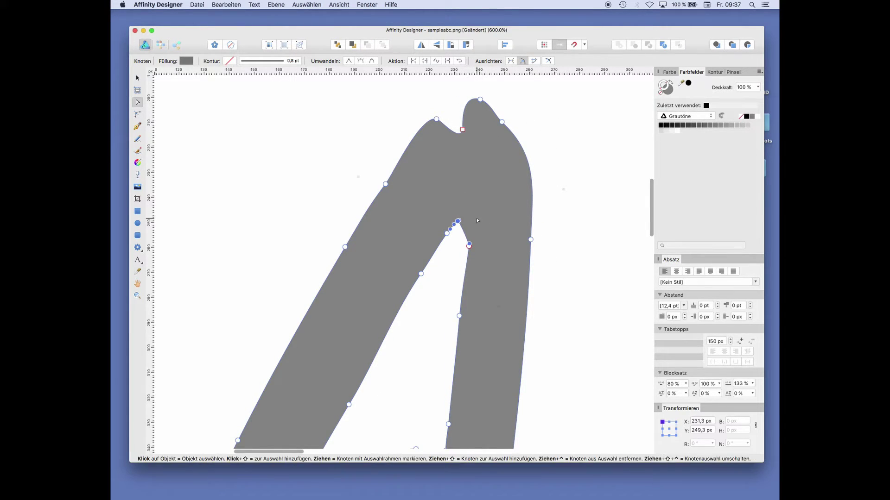
drag(465, 230, 470, 225)
click(559, 245)
Clean up the nodes at the lower-left corner of the A's inner opening to soften the corner
scroll(558, 260, down, 5)
scroll(558, 259, left, 3)
click(437, 281)
click(435, 260)
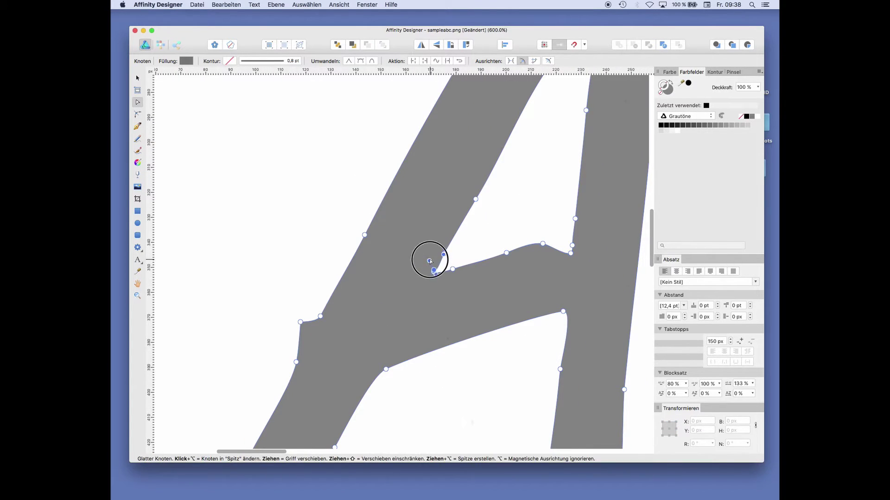
key(Delete)
click(435, 260)
click(433, 282)
click(453, 365)
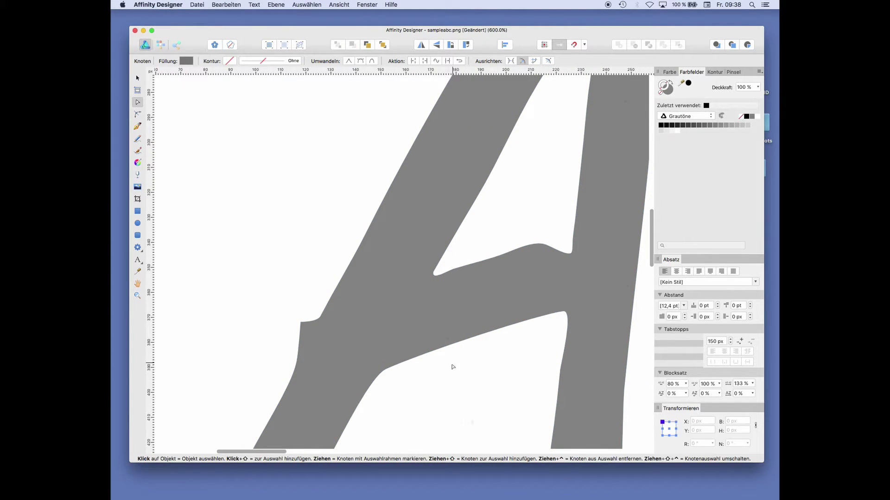
Smooth the ragged stub where the A's crossbar sticks out past the left leg
click(302, 326)
mouse_move(309, 321)
mouse_down()
mouse_move(306, 312)
mouse_move(299, 319)
mouse_up()
drag(301, 322, 354, 186)
Delete the surplus node on the inner edge of the A's right leg, below the crossbar
drag(481, 369, 298, 355)
click(418, 310)
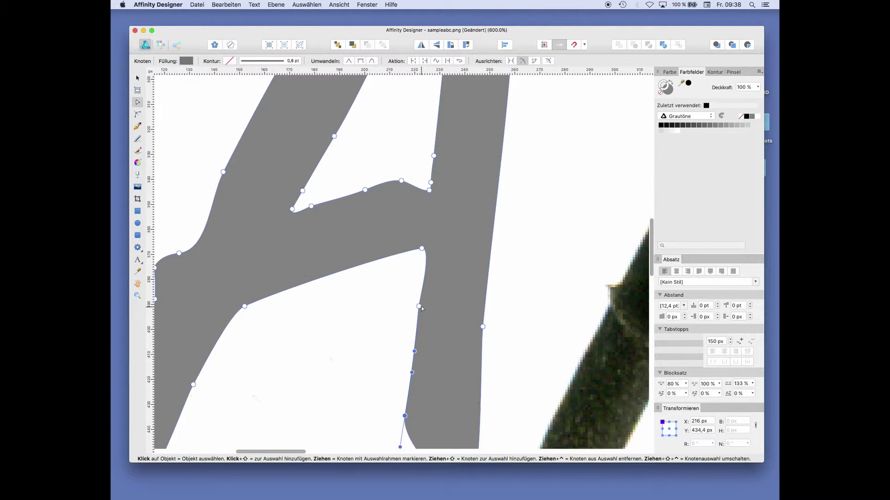
click(419, 306)
key(BackSpace)
drag(526, 210, 478, 302)
Trace the upper inner opening of the scanned B as a closed curve with the Pencil tool
key(super+minus)
drag(582, 190, 216, 112)
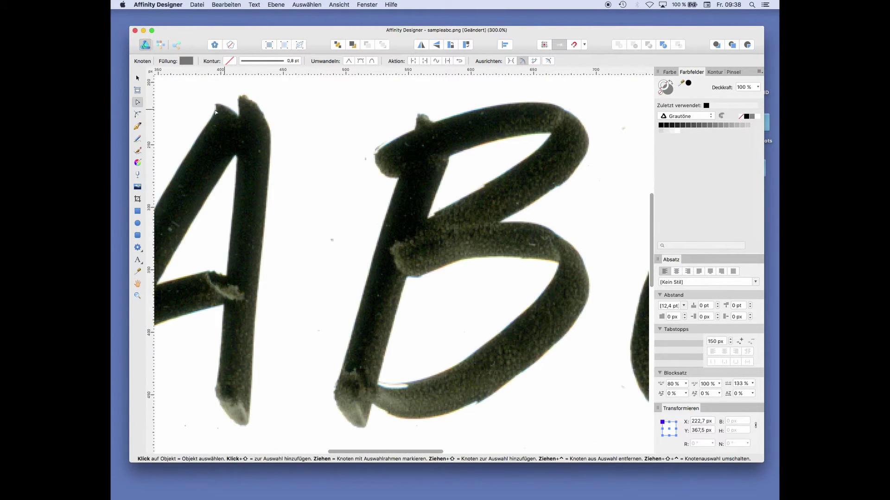
click(138, 138)
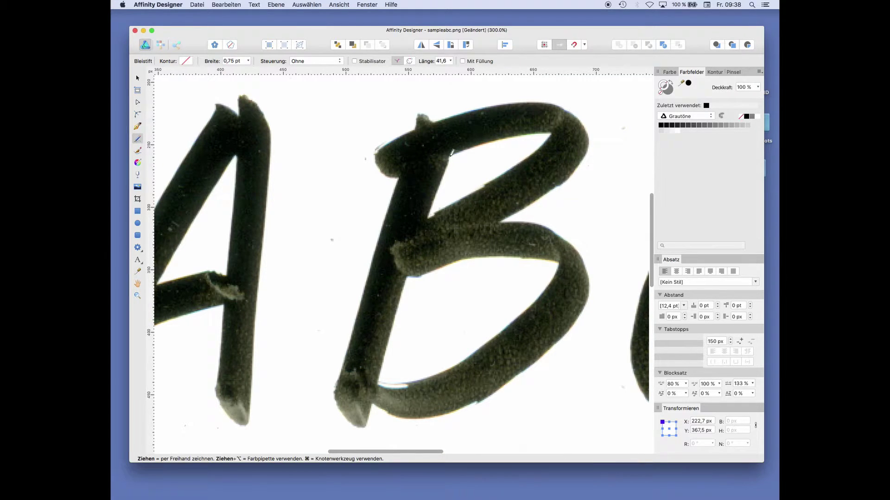
mouse_move(452, 152)
mouse_down()
mouse_move(429, 215)
mouse_move(548, 133)
mouse_move(455, 149)
mouse_move(451, 157)
mouse_up()
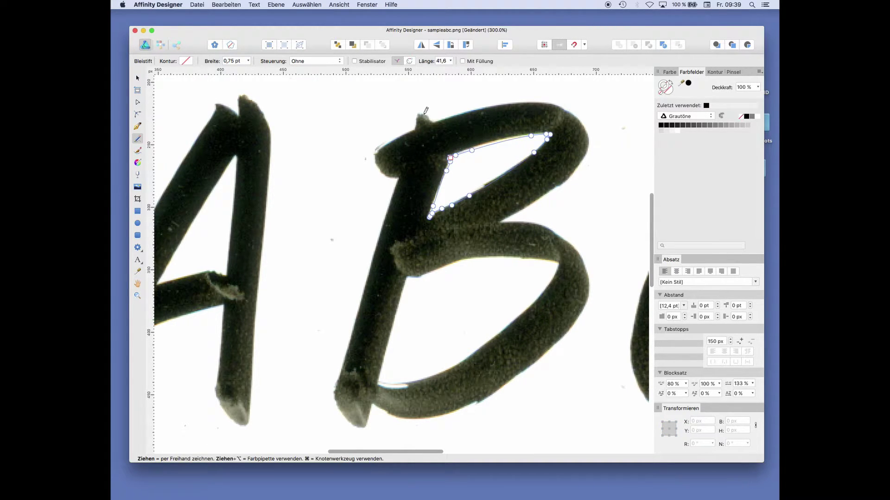
Trace the outer outline of the B with the Pencil tool, fill it with black and show its nodes
mouse_move(426, 110)
mouse_down()
mouse_move(508, 99)
mouse_move(560, 104)
mouse_move(523, 204)
mouse_move(578, 250)
mouse_move(541, 354)
mouse_move(419, 418)
mouse_move(365, 426)
mouse_move(360, 318)
mouse_move(382, 172)
mouse_move(431, 121)
mouse_up()
click(139, 78)
click(689, 83)
double_click(478, 192)
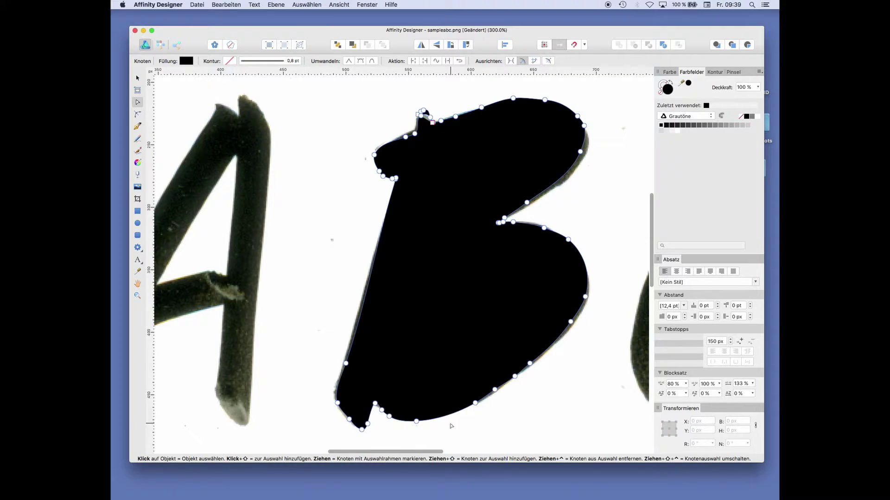
Delete surplus nodes at the notch between the B's bowls and along the upper bowl's top edge
click(504, 218)
key(Delete)
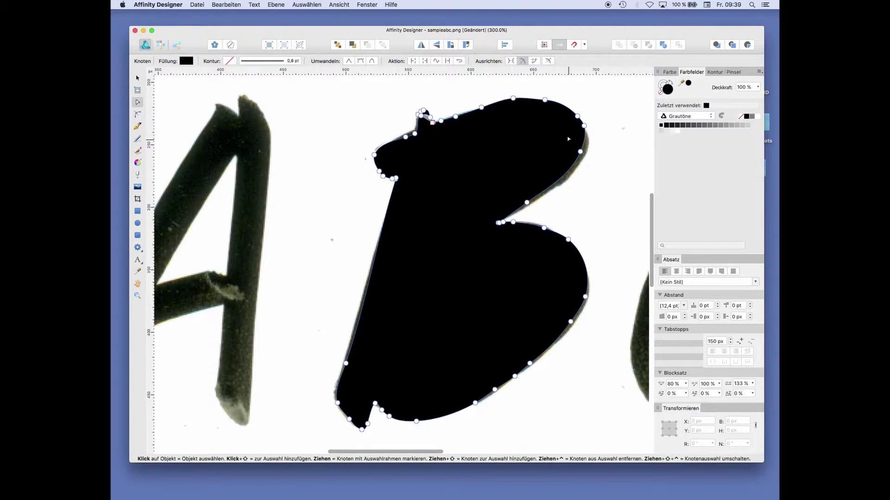
click(482, 107)
key(Delete)
click(513, 98)
key(Delete)
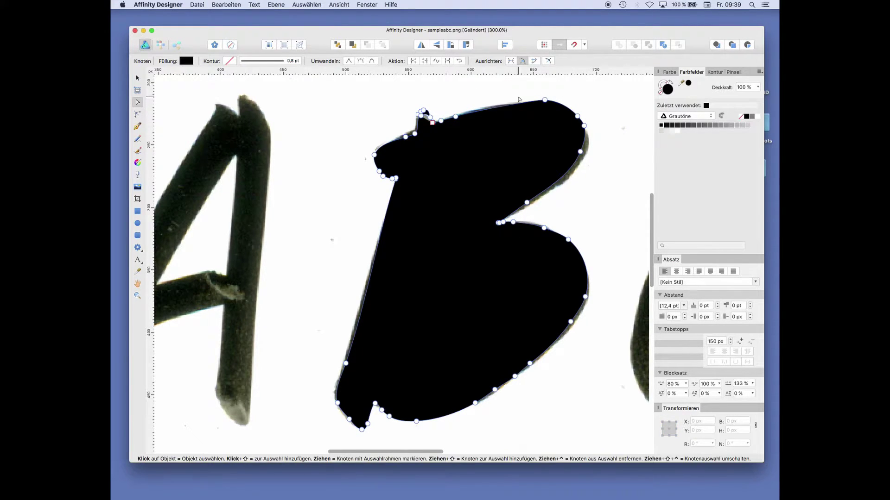
Delete the clustered nodes on the small spur at the top of the B's stem
click(423, 110)
key(Delete)
click(430, 117)
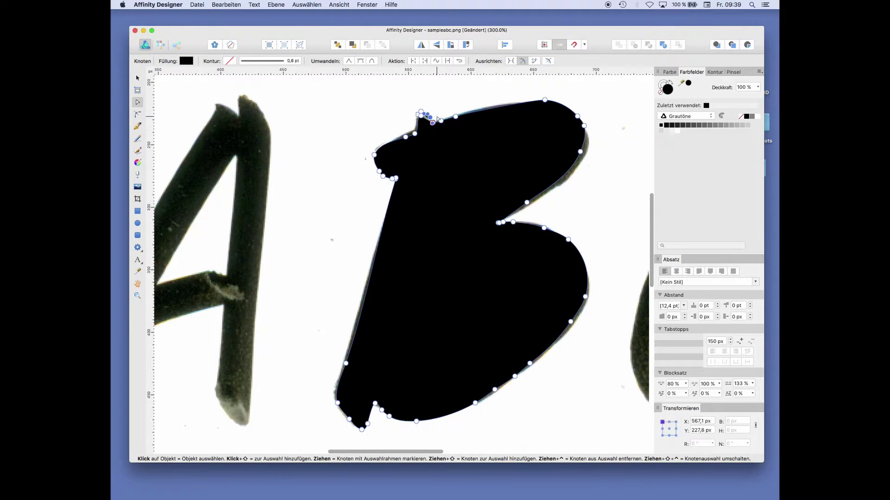
key(Delete)
click(421, 116)
key(Delete)
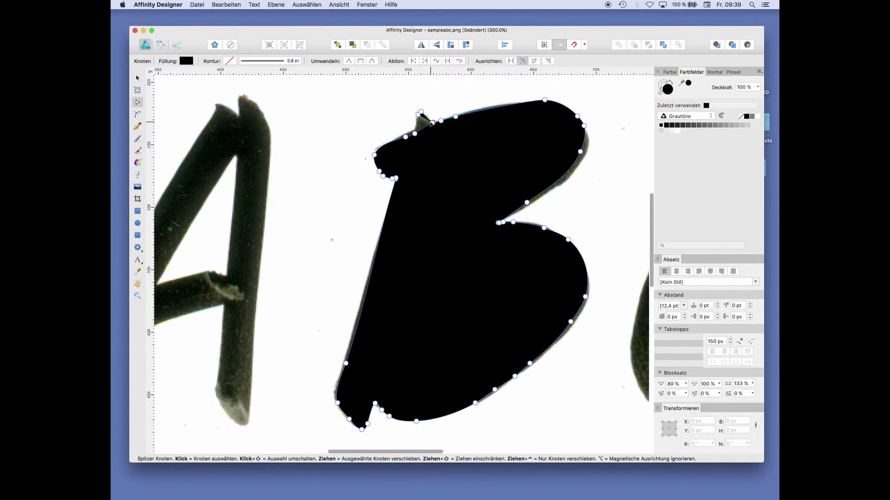
click(419, 114)
key(Delete)
click(420, 111)
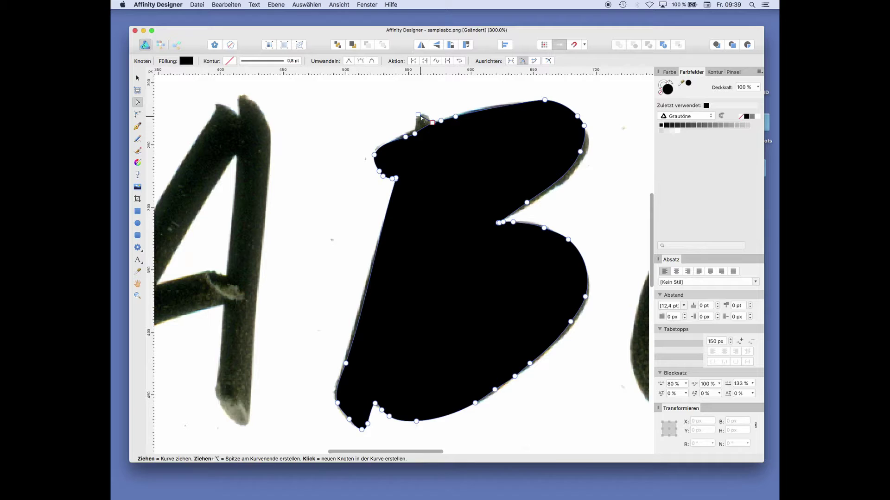
key(Delete)
Rebuild the spur at the top of the B's stem with fewer nodes and tidy the nodes beside it
click(417, 128)
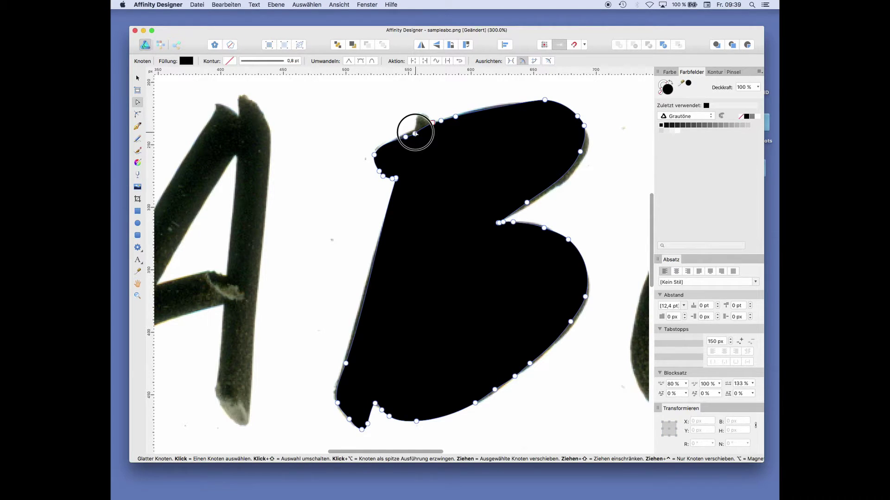
drag(417, 128, 430, 114)
click(441, 121)
key(Delete)
click(407, 134)
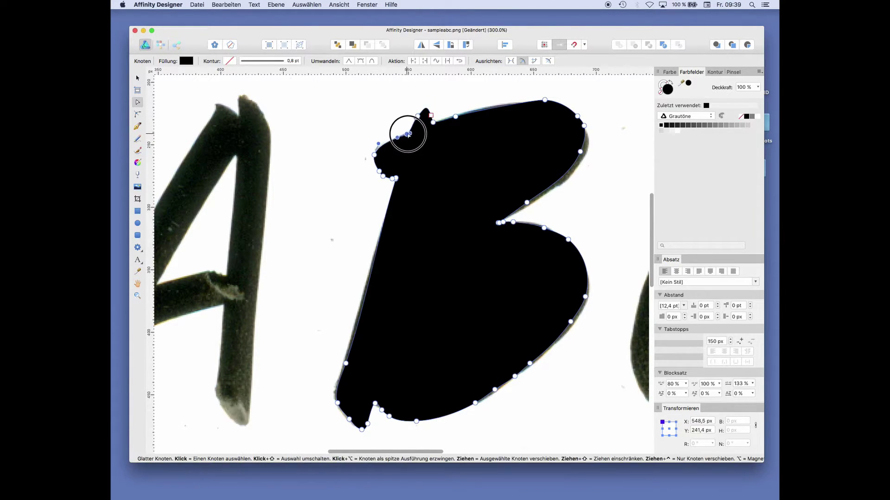
key(Escape)
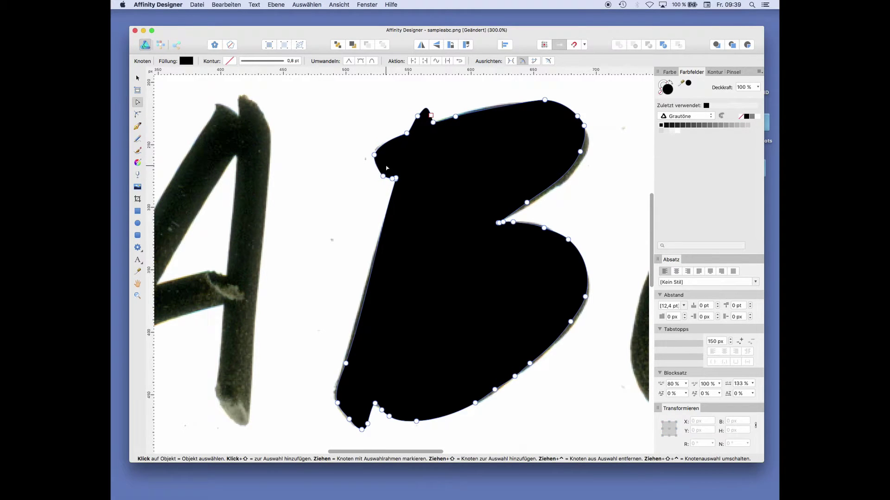
Delete surplus nodes at the foot of the B's stem and along the lower bowl's lower-right edge
click(368, 424)
key(Delete)
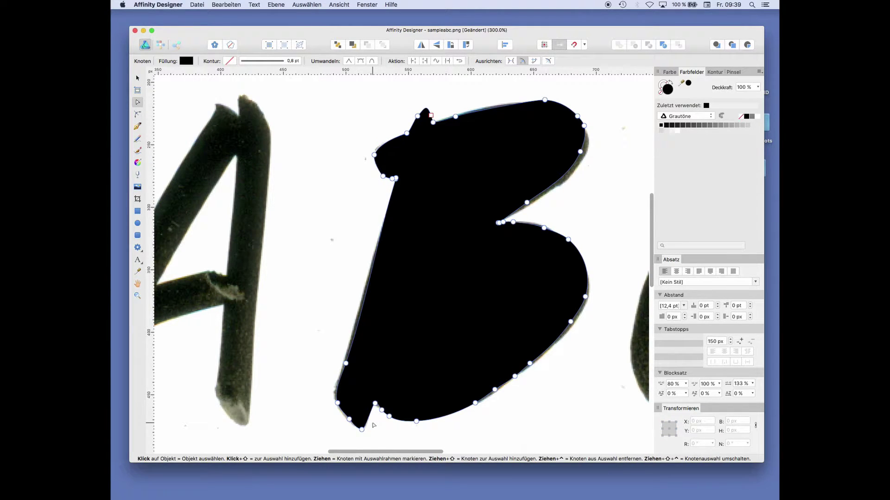
click(515, 376)
key(Delete)
click(496, 390)
key(Delete)
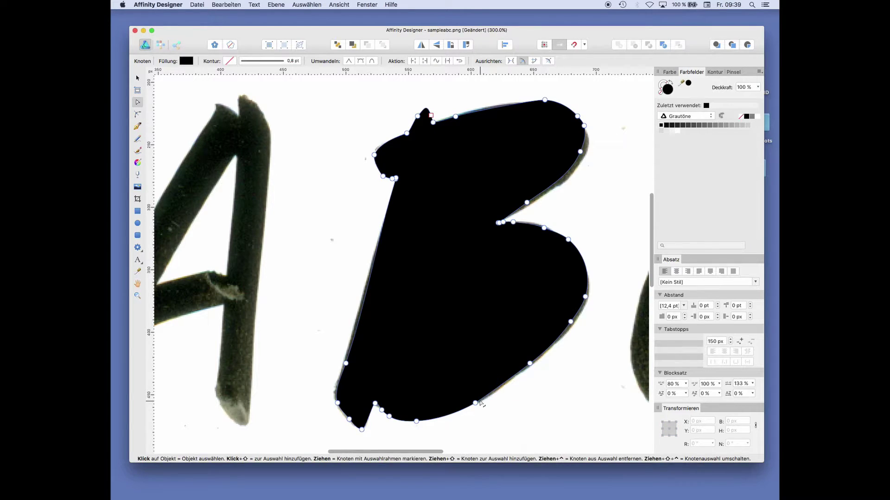
Move the nodes on the right side and underside of the B's upper bowl outward to the scanned edge
click(580, 152)
drag(580, 152, 584, 156)
drag(527, 202, 530, 204)
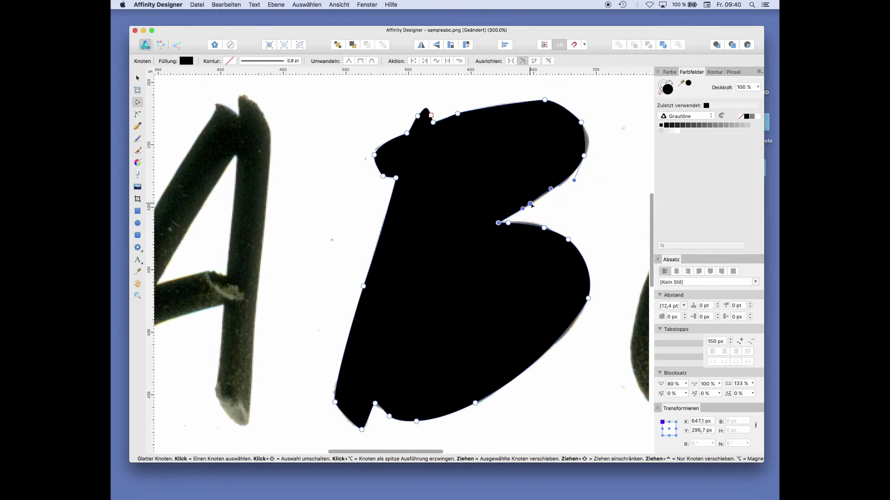
Set the B's fill opacity to 50% and adjust the upper bowl's nodes and curve handles to follow the scan
click(758, 89)
click(723, 98)
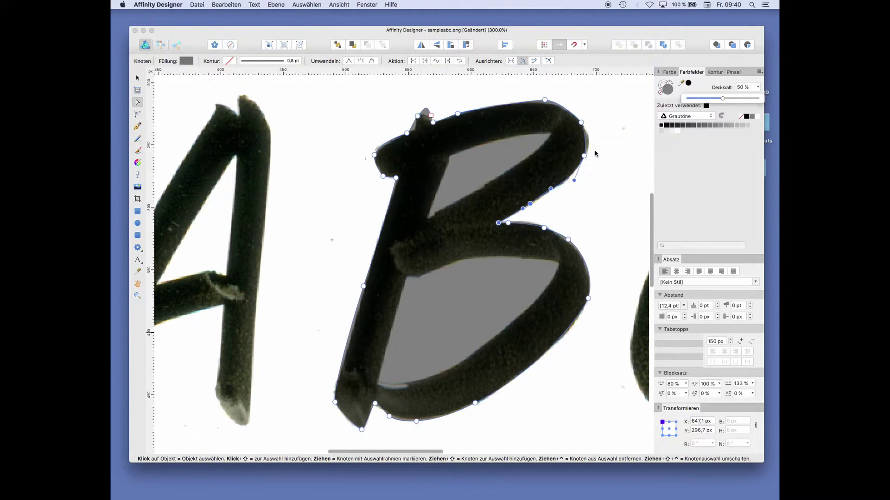
drag(574, 180, 568, 179)
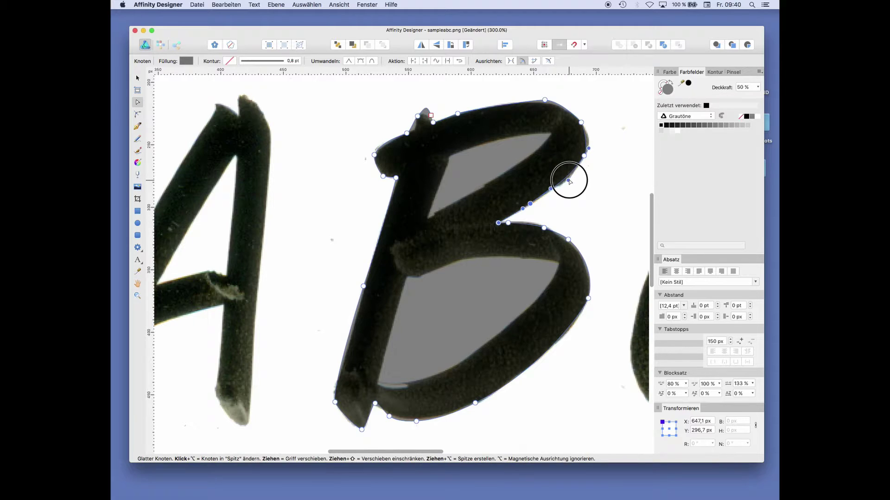
click(584, 157)
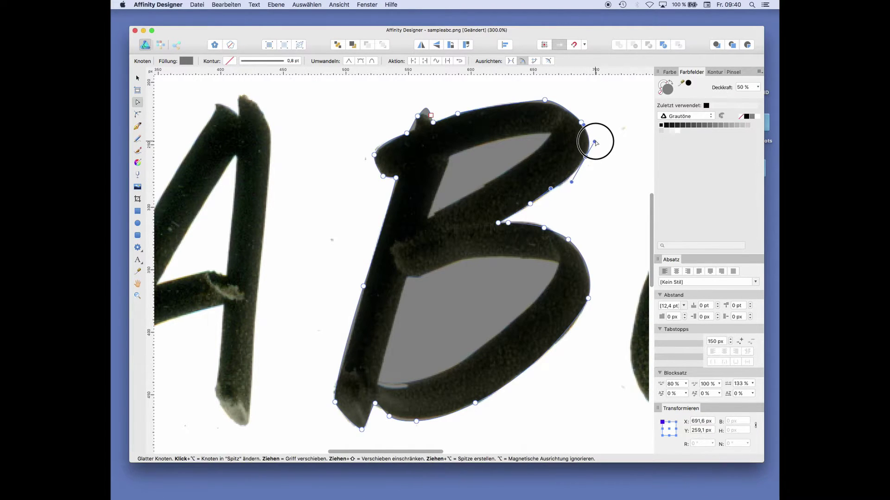
drag(544, 100, 521, 100)
click(467, 109)
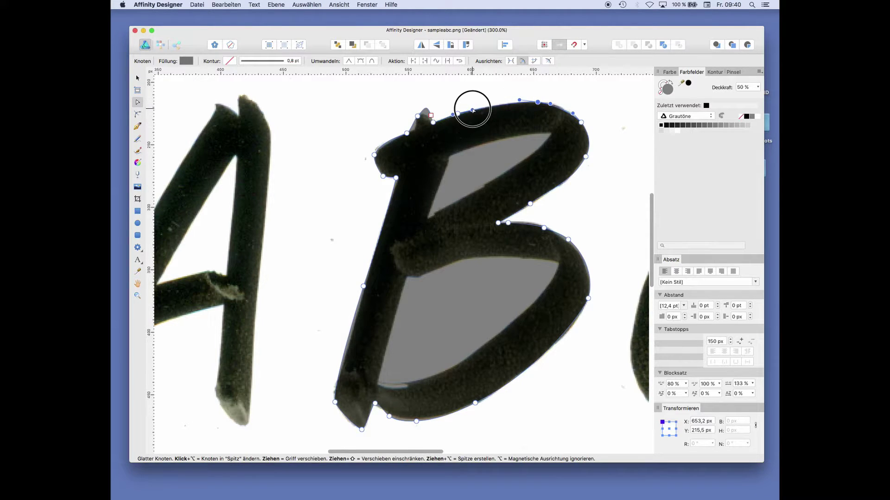
Fit the nodes and handles of the B's top spur, adjoining top edge and left tip to the scanned outline
click(429, 116)
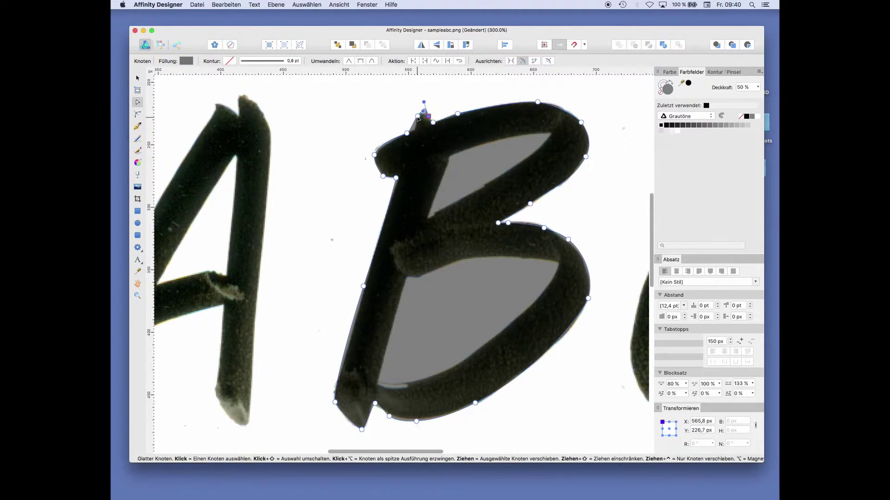
drag(417, 116, 417, 129)
drag(407, 133, 424, 111)
key(super+plus)
drag(448, 221, 445, 224)
drag(466, 224, 459, 218)
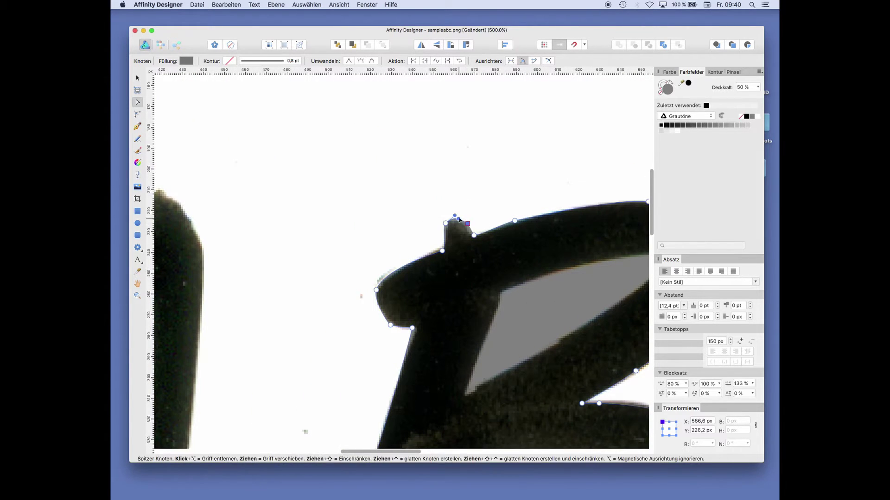
drag(514, 220, 535, 215)
drag(377, 291, 375, 288)
Delete a surplus node on the B's bottom edge and fit the lower curve and stem foot to the scan
key(space)
drag(461, 297, 460, 255)
scroll(460, 255, down, 10)
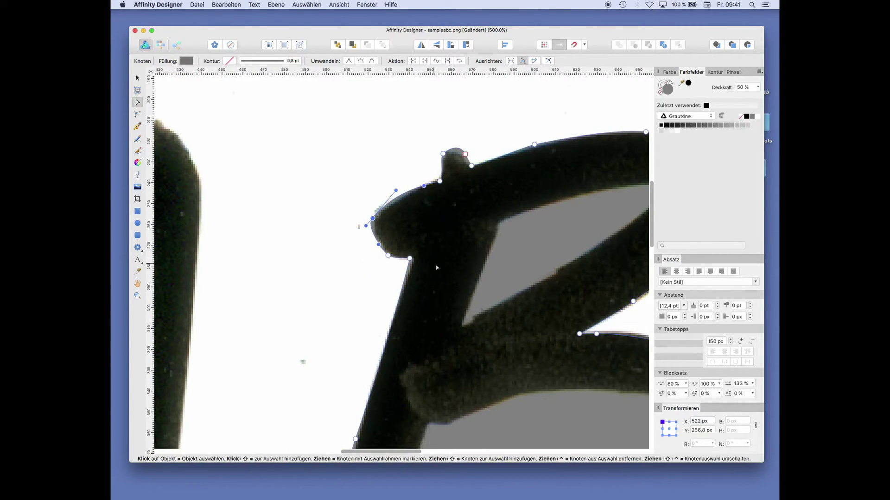
click(358, 388)
click(397, 397)
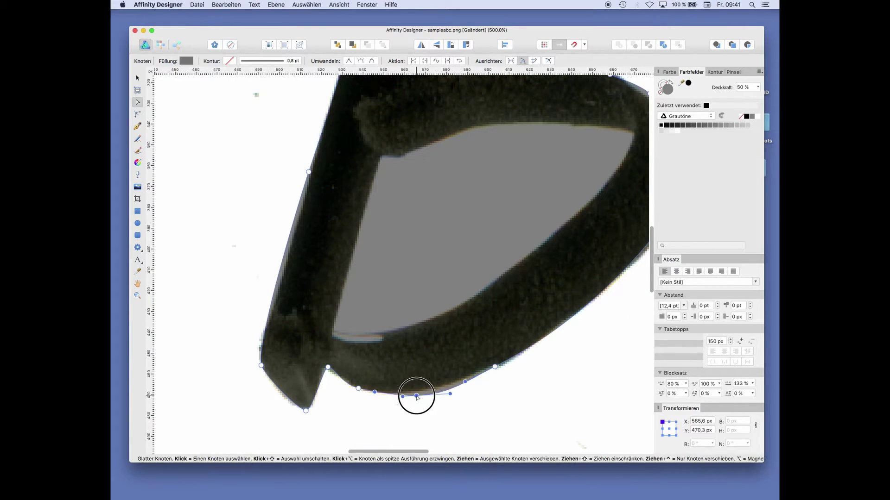
key(BackSpace)
drag(399, 404, 398, 403)
click(306, 411)
drag(324, 401, 329, 399)
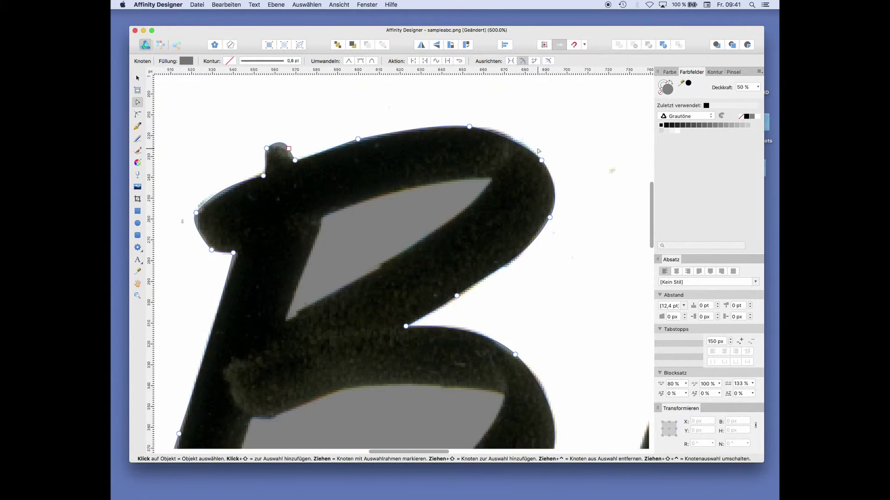
Trace the B's upper counter freehand as a curve about 96 × 68 px and fill it with white at 100% opacity
click(534, 158)
click(576, 223)
click(137, 139)
mouse_move(287, 320)
mouse_down()
mouse_move(384, 268)
mouse_move(487, 178)
mouse_up()
click(137, 78)
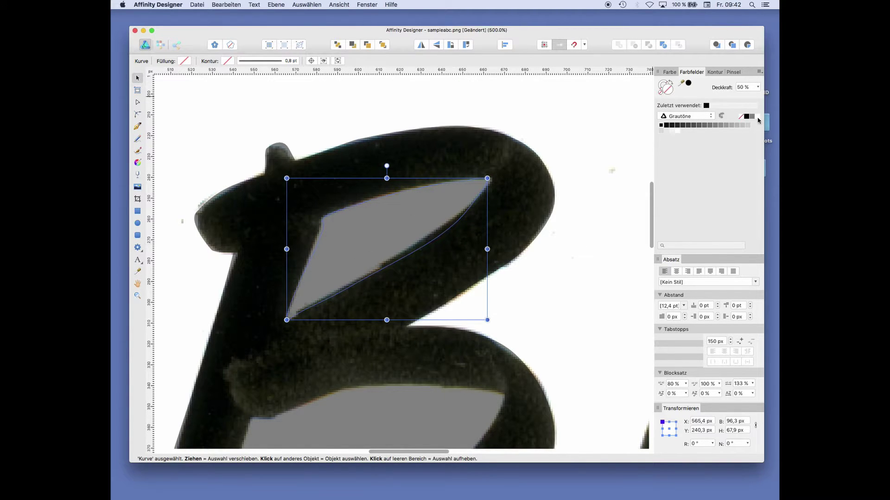
right_click(446, 226)
click(589, 319)
key(a)
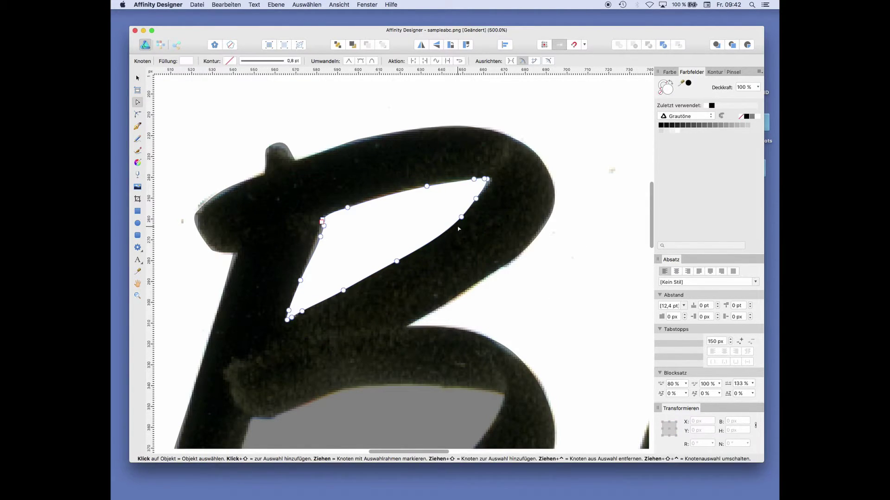
Delete surplus nodes around the upper counter's pointed tip and stem-side corner, and shift the node on its upper edge slightly
click(476, 199)
key(Delete)
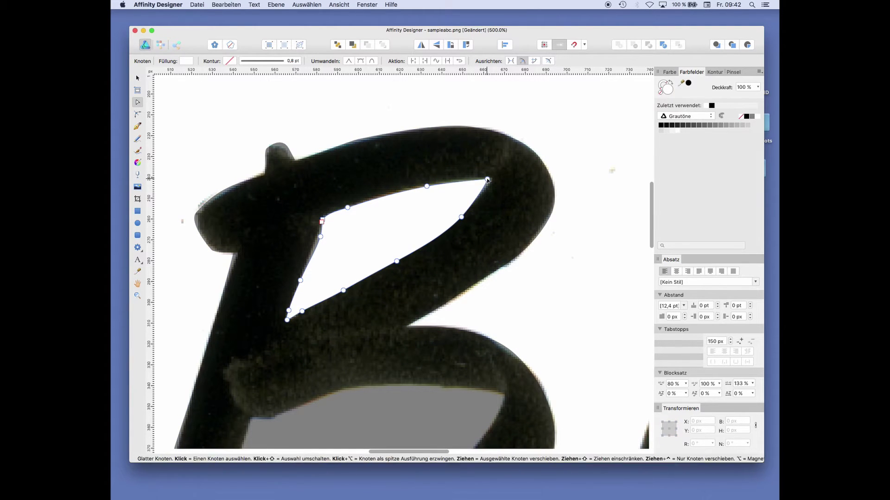
click(485, 178)
key(Delete)
drag(427, 187, 417, 186)
click(322, 222)
key(Delete)
click(320, 237)
key(Delete)
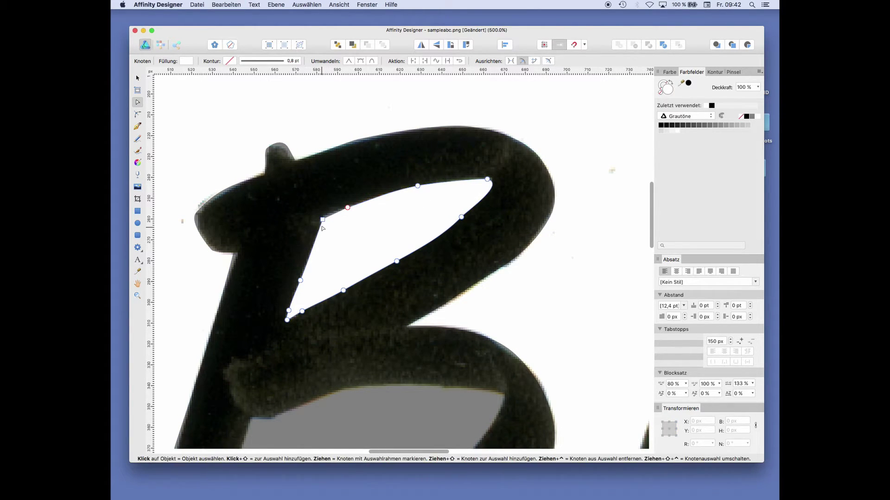
Delete the surplus nodes at the upper counter's lowest corner and adjust that corner's curve handle to follow the scan
click(308, 264)
click(288, 311)
key(Delete)
drag(286, 304, 281, 306)
click(299, 315)
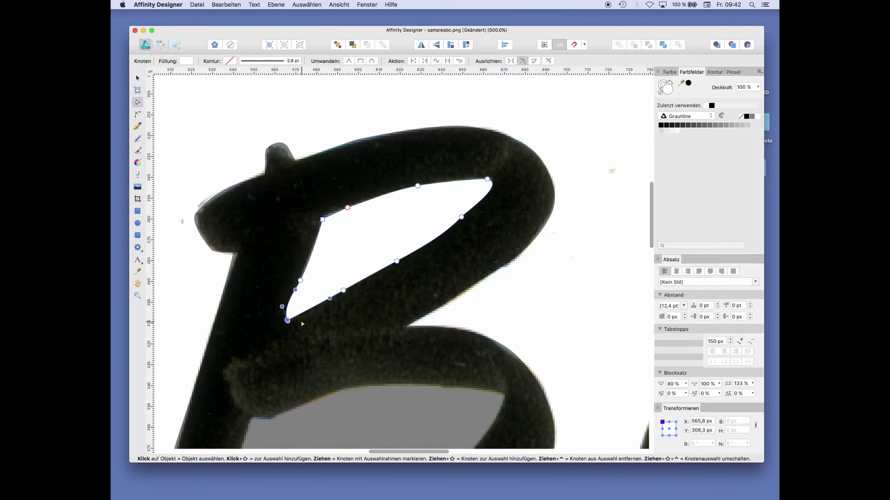
Trace the B's lower counter freehand as a curve about 143 × 101 px and display its nodes
scroll(340, 241, down, 5)
key(n)
mouse_move(338, 243)
mouse_down()
mouse_move(432, 206)
mouse_move(559, 236)
mouse_move(365, 398)
mouse_move(277, 387)
mouse_move(318, 237)
mouse_up()
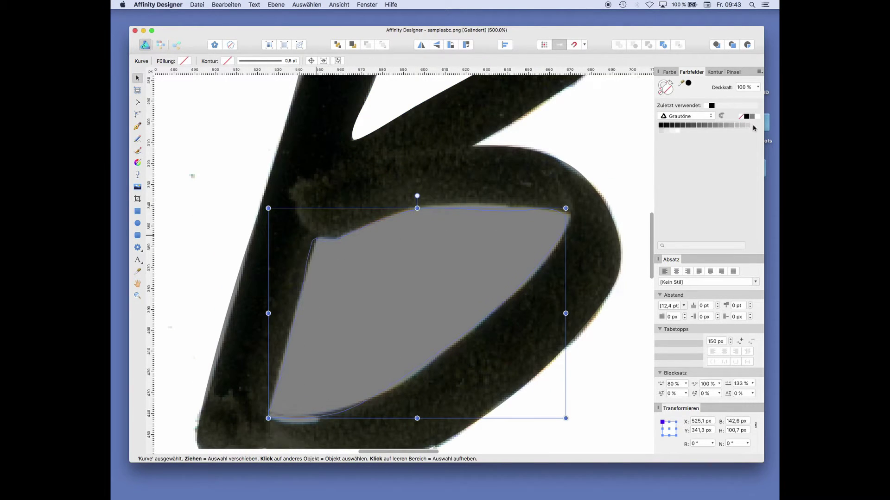
key(a)
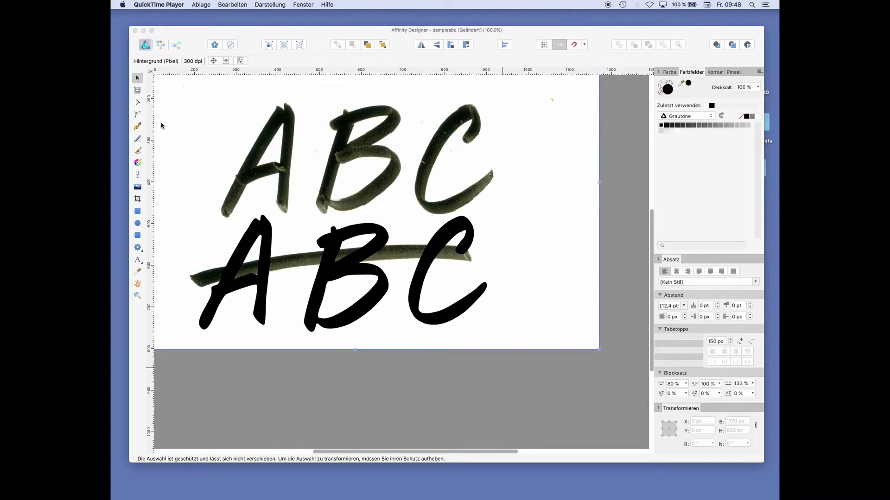
Select the C, B and A letter shapes one by one and examine their layers
click(452, 322)
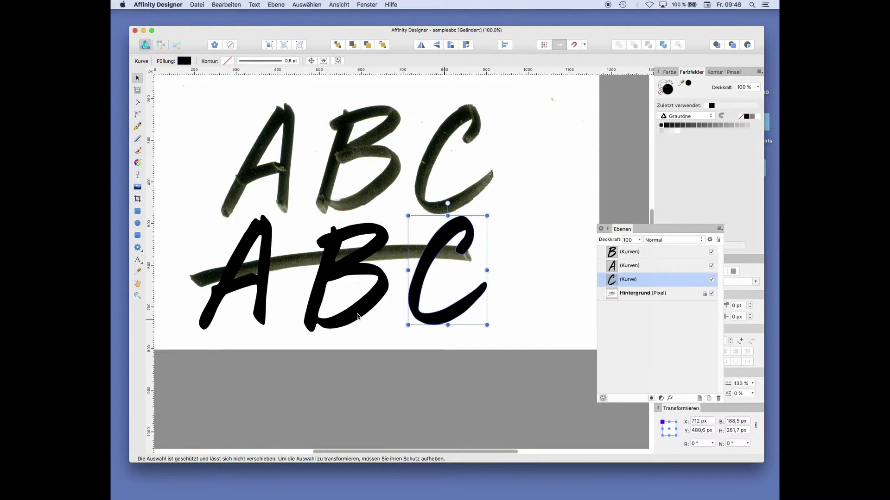
click(357, 314)
click(262, 320)
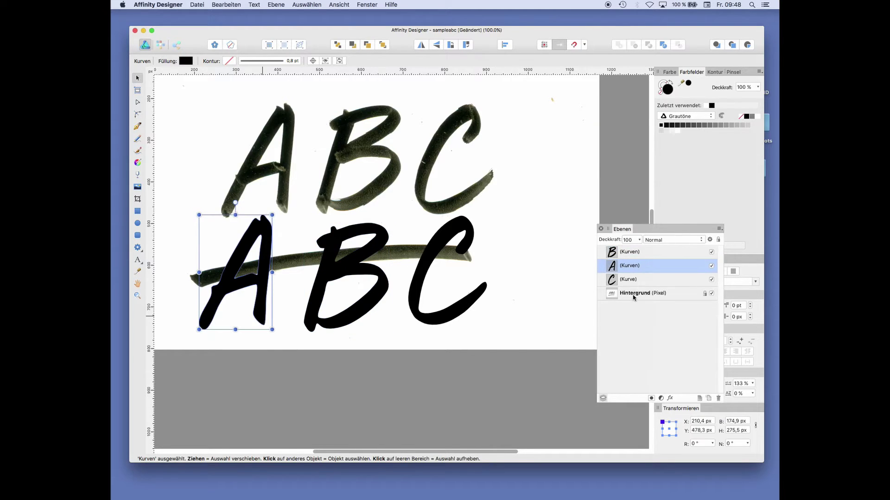
click(697, 254)
click(689, 271)
click(687, 280)
Unlock the Hintergrund pixel layer and move the scan slightly
click(677, 294)
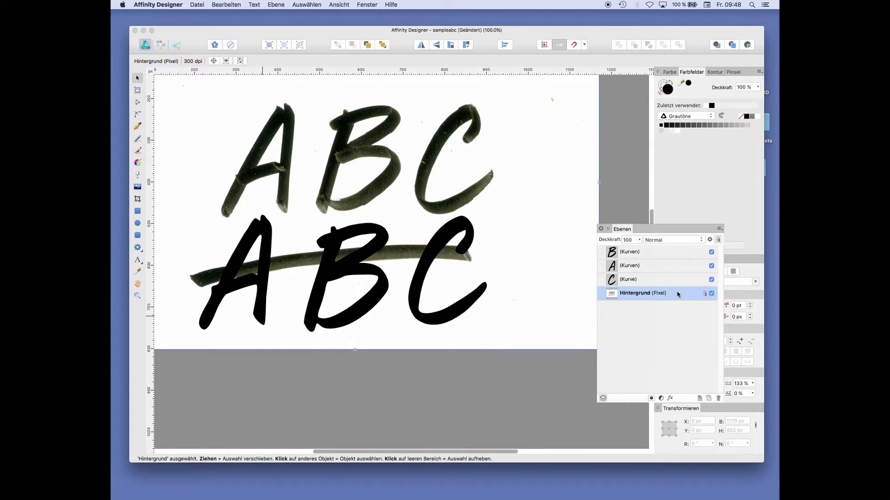
click(704, 293)
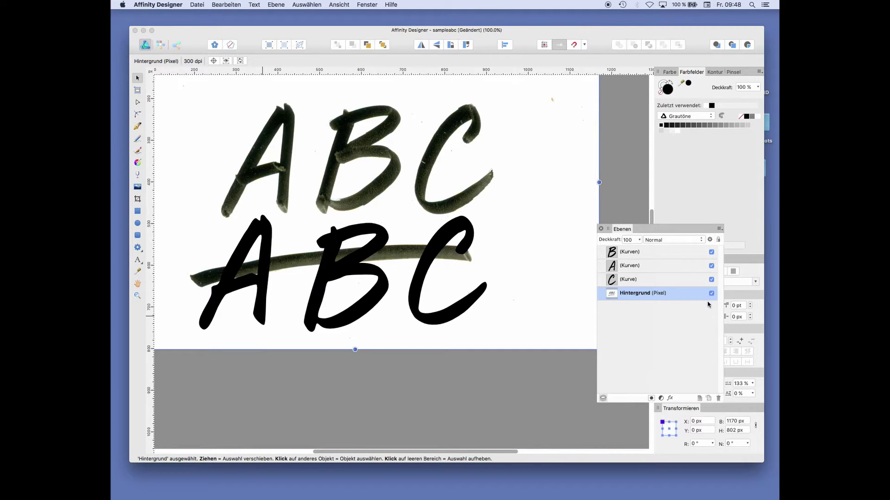
mouse_move(541, 312)
mouse_down()
mouse_move(507, 326)
mouse_move(547, 301)
mouse_move(539, 314)
mouse_up()
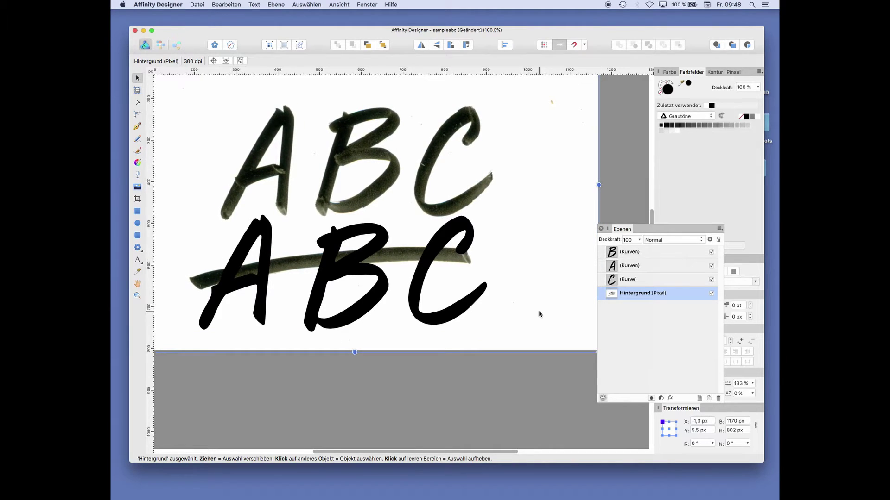
Reduce the Hintergrund layer's opacity to 39% and delete the layer, keeping only the letter curves
click(639, 240)
drag(640, 250, 597, 253)
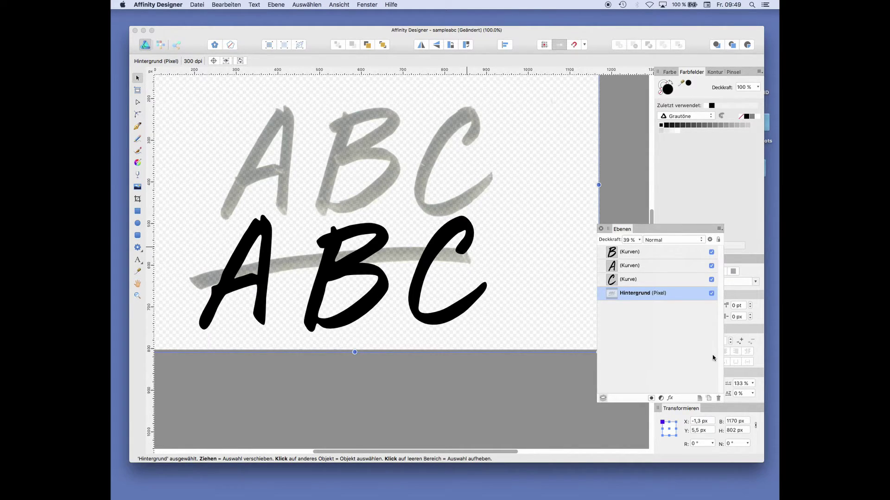
click(719, 398)
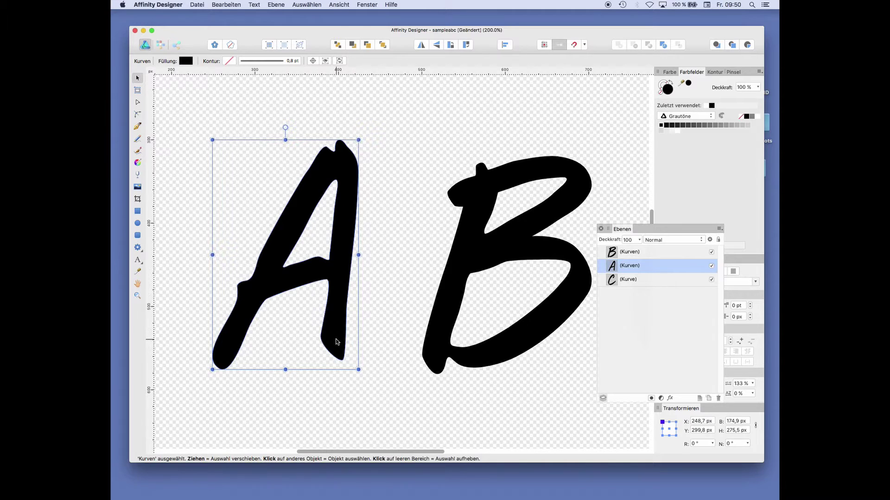
Move the letter A to about X 265 px, Y 296 px and inspect its nodes
mouse_move(336, 342)
mouse_down()
mouse_move(348, 321)
mouse_move(349, 338)
mouse_up()
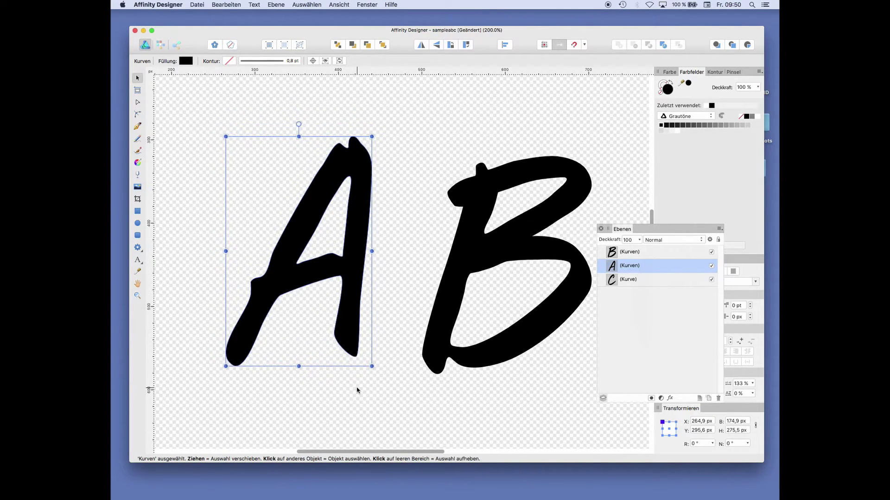
click(137, 102)
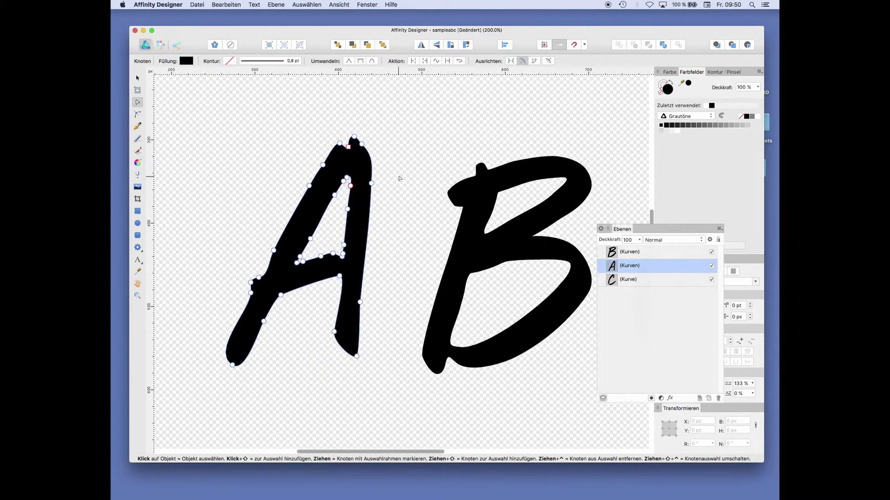
click(137, 79)
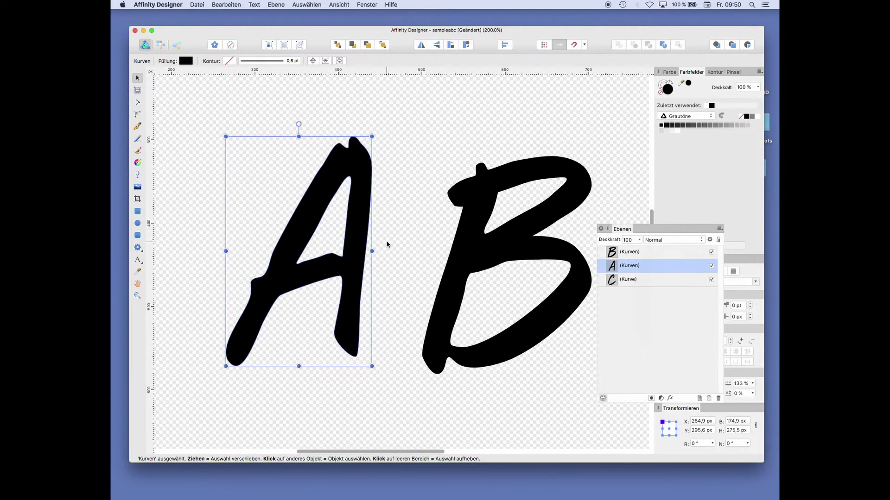
Launch Glyphs Mini and create a new font, placing its window over the drawing
mouse_move(380, 499)
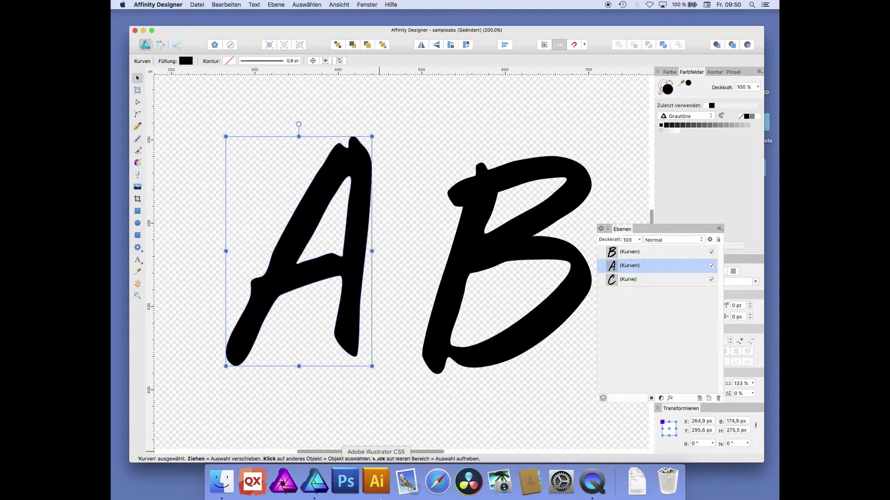
key(super+space)
text(g)
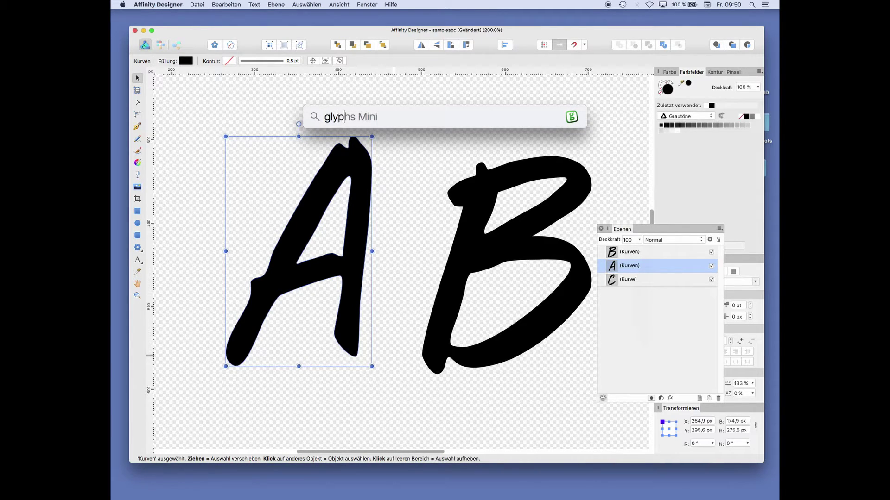
key(Return)
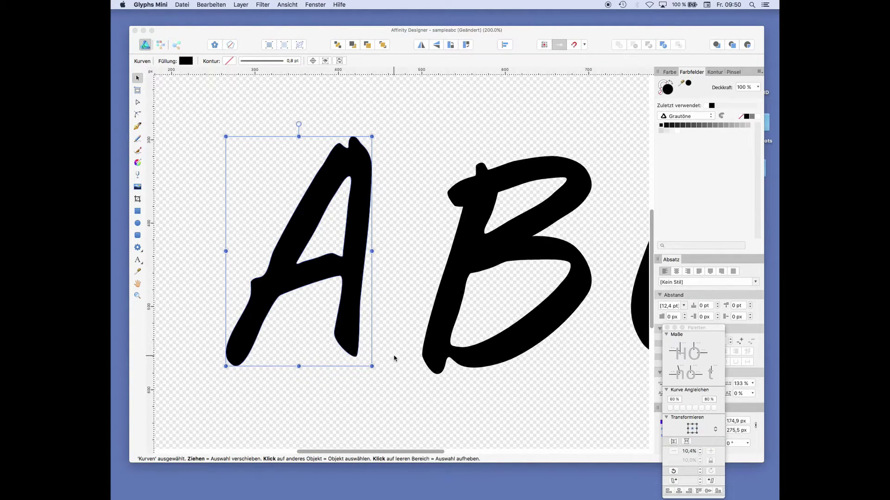
click(181, 6)
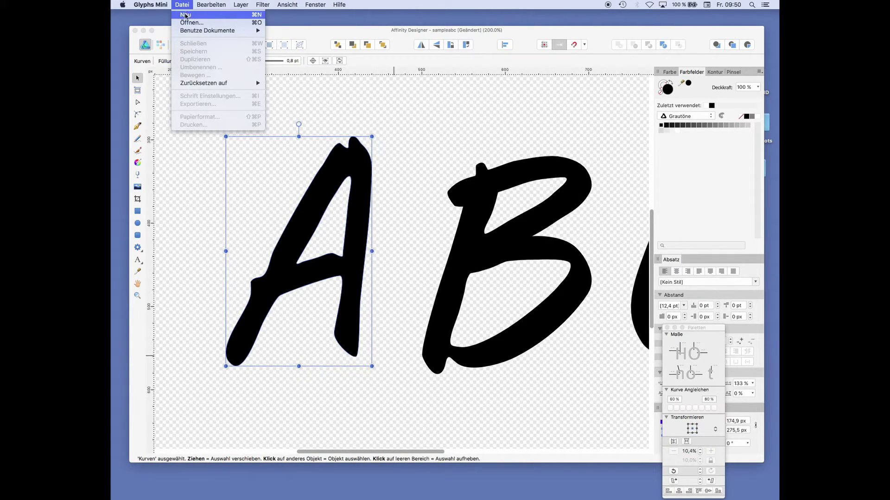
click(186, 16)
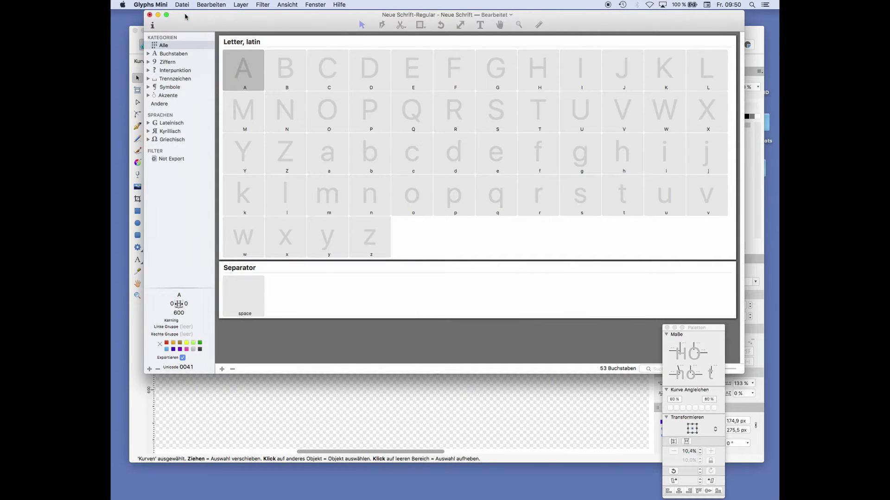
drag(318, 17, 313, 32)
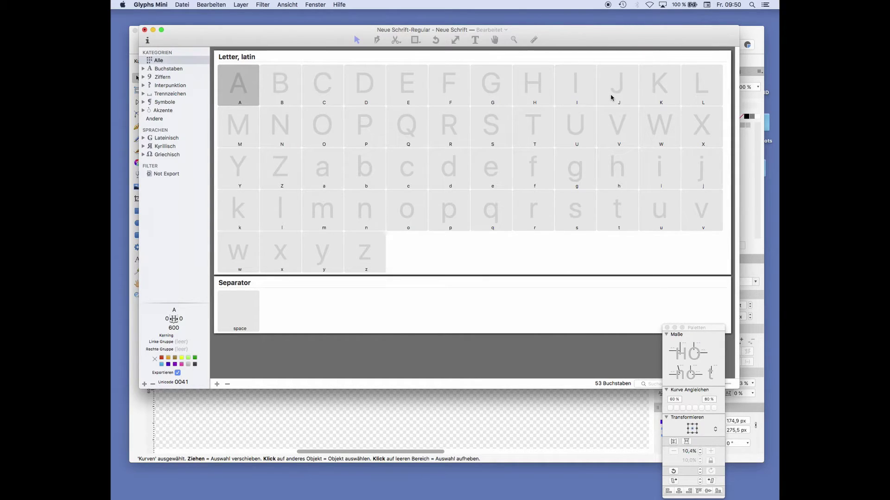
Open the empty A glyph for editing and enlarge it in its edit view
super+click(238, 85)
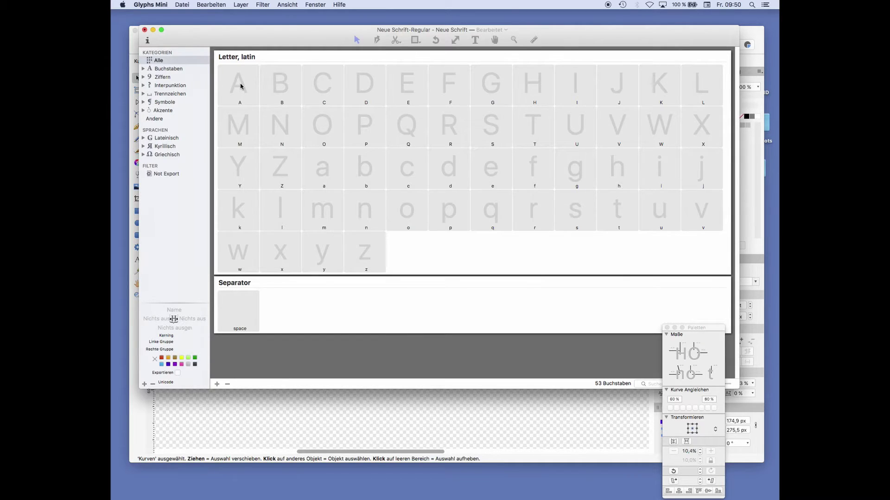
double_click(238, 86)
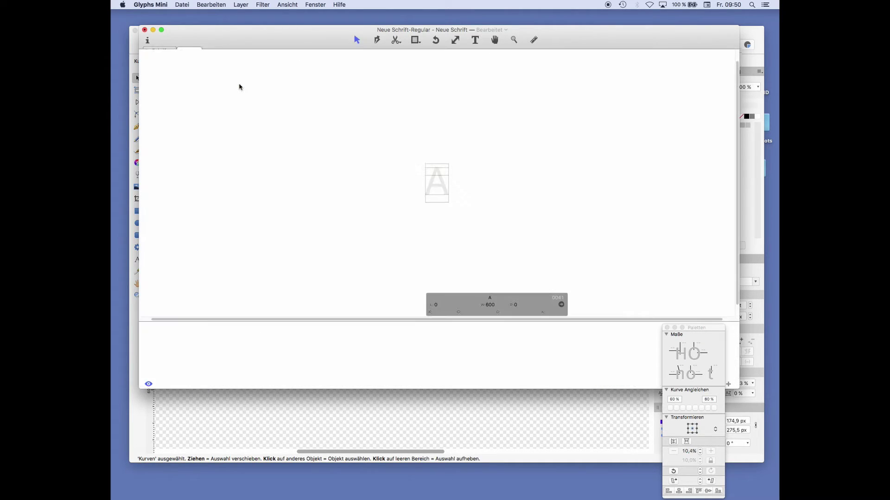
drag(624, 42, 625, 69)
key(super+0)
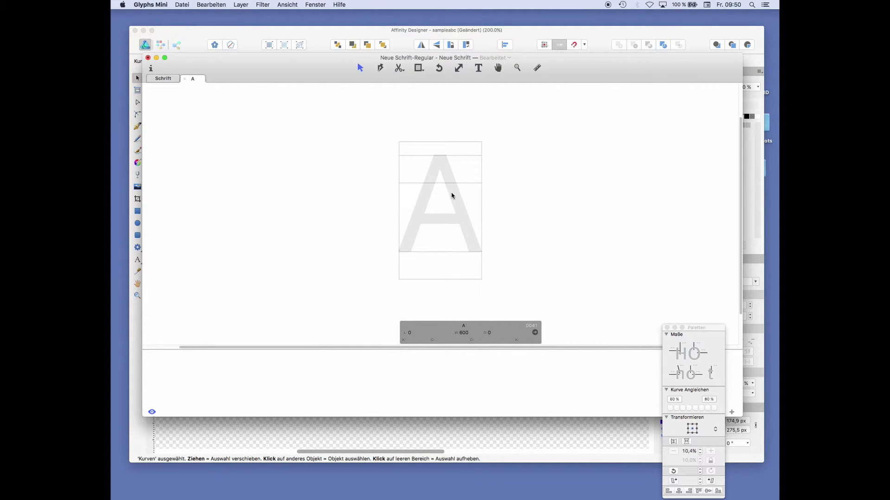
Copy the vector letter A from Affinity Designer and paste it into the A glyph in Glyphs Mini
key(super+Tab)
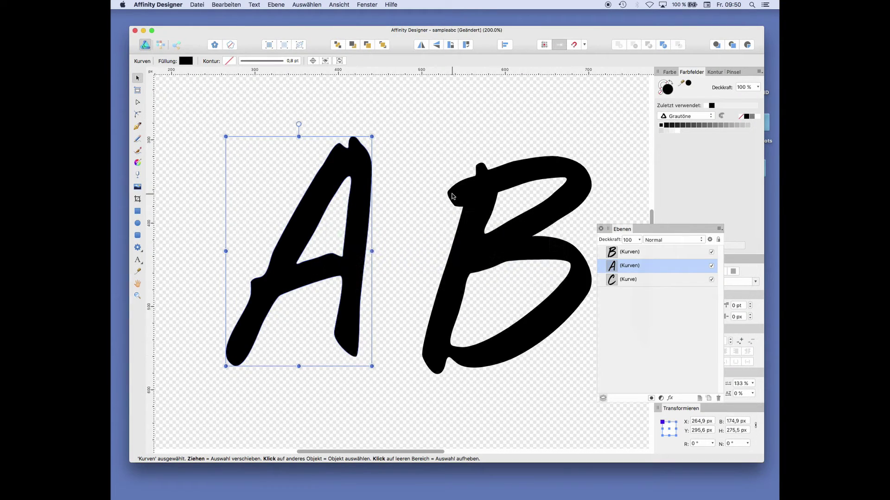
drag(354, 278, 363, 280)
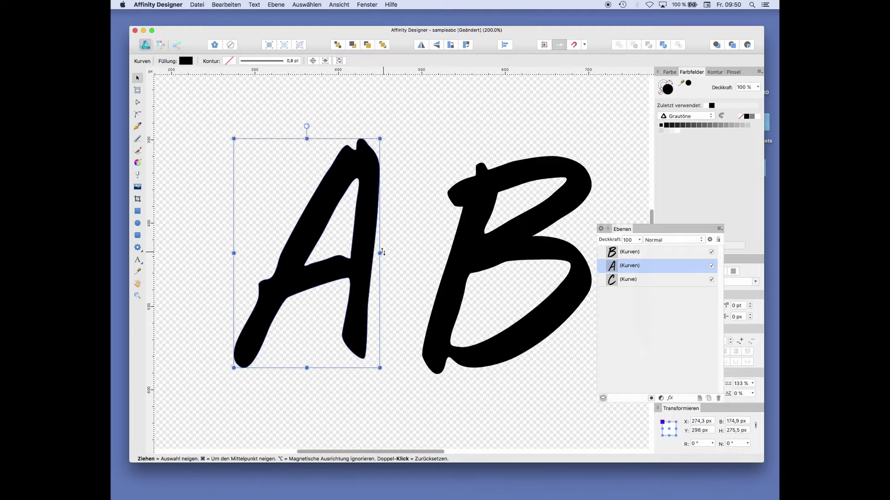
key(super+Tab)
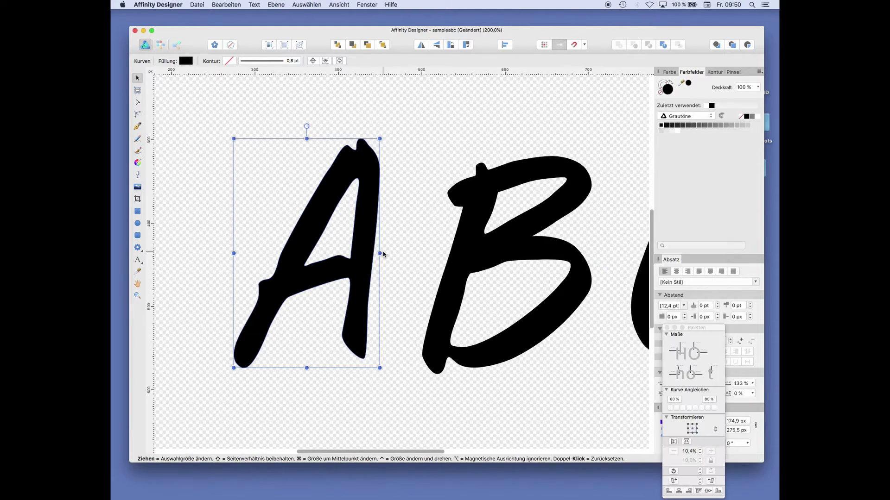
key(super+v)
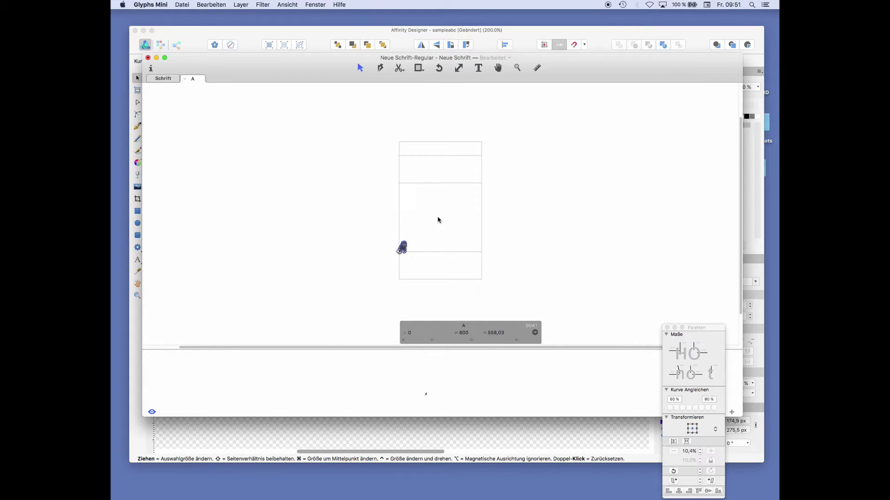
Scale the pasted A outline up from its baseline origin to about 505 × 729 units
key(s)
click(400, 251)
drag(408, 244, 432, 226)
drag(411, 254, 528, 138)
drag(556, 115, 563, 103)
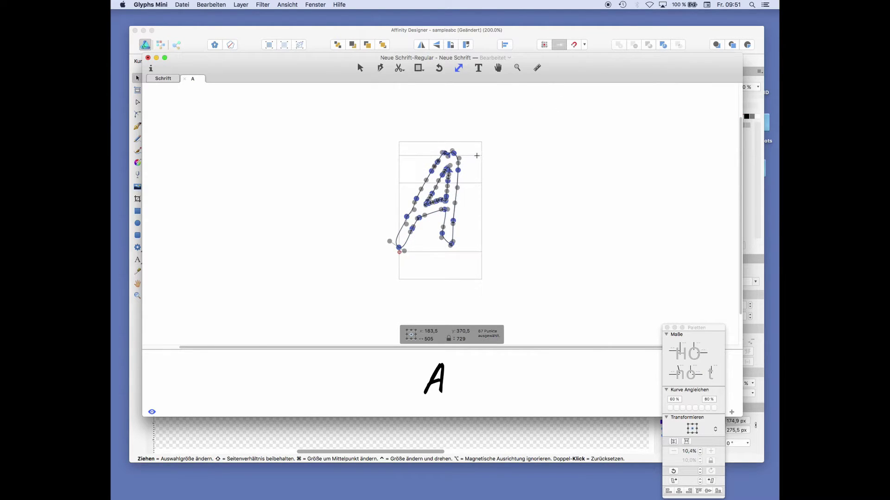
Move the A outline within the glyph width to a left sidebearing of about 30 units and preview the letter
key(v)
drag(454, 217, 461, 219)
click(495, 209)
key(super+plus)
key(space)
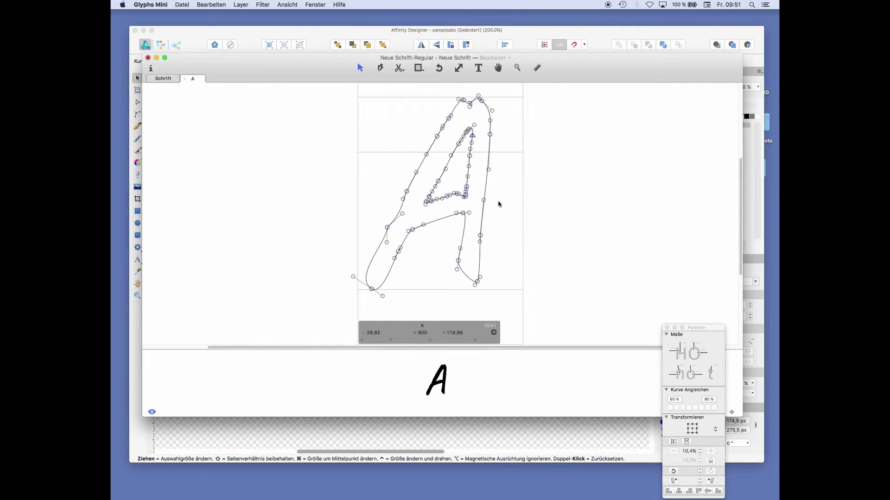
key(space)
Save the font file on the desktop (Schreibtisch) under the name ABC.glyphs
click(181, 6)
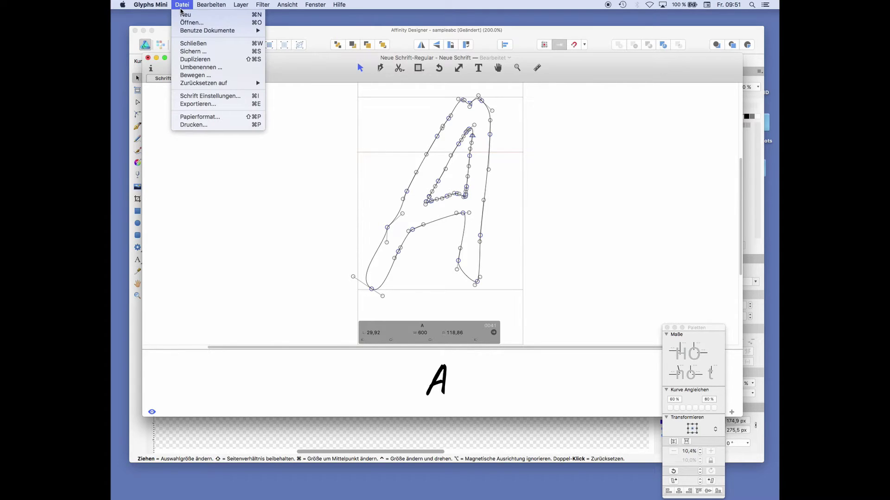
click(194, 51)
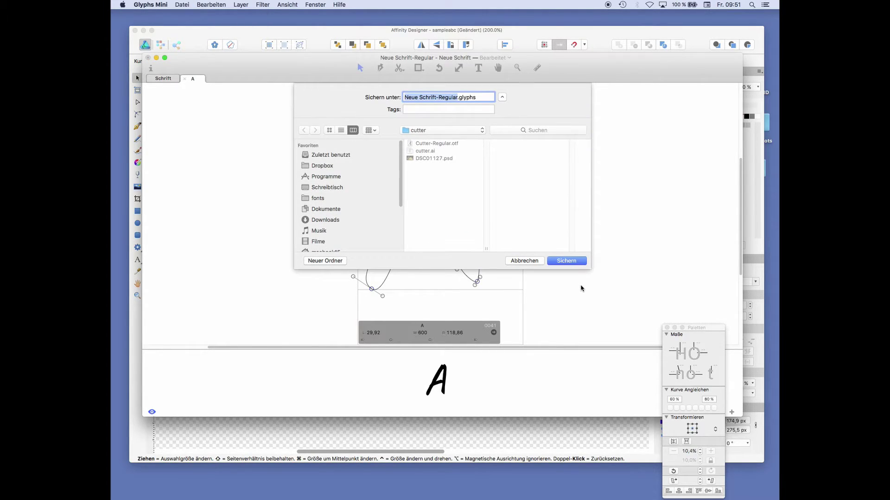
click(328, 188)
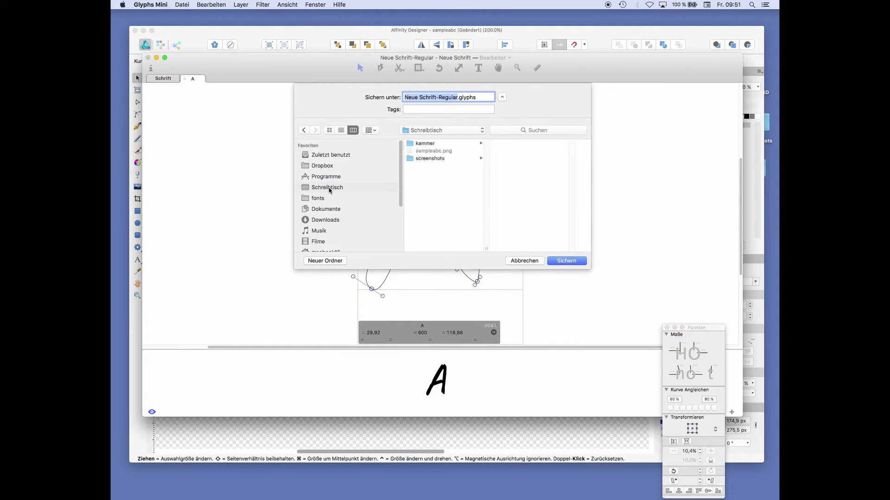
text(ABC)
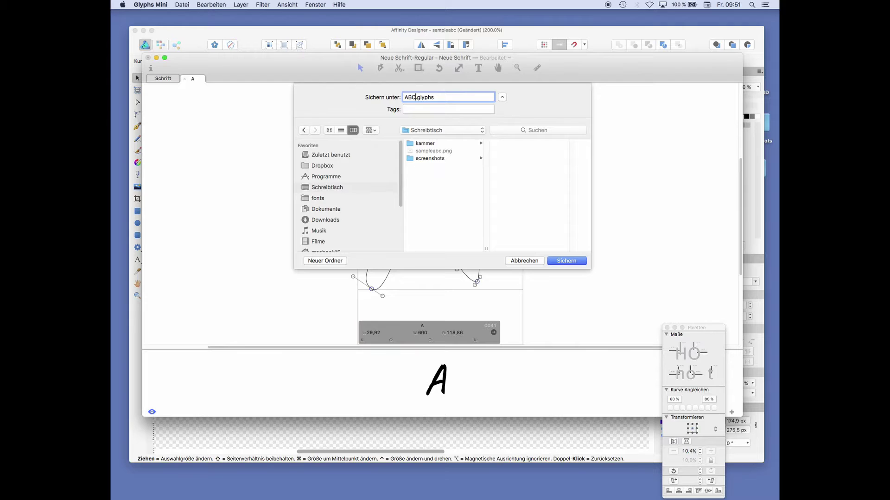
key(Return)
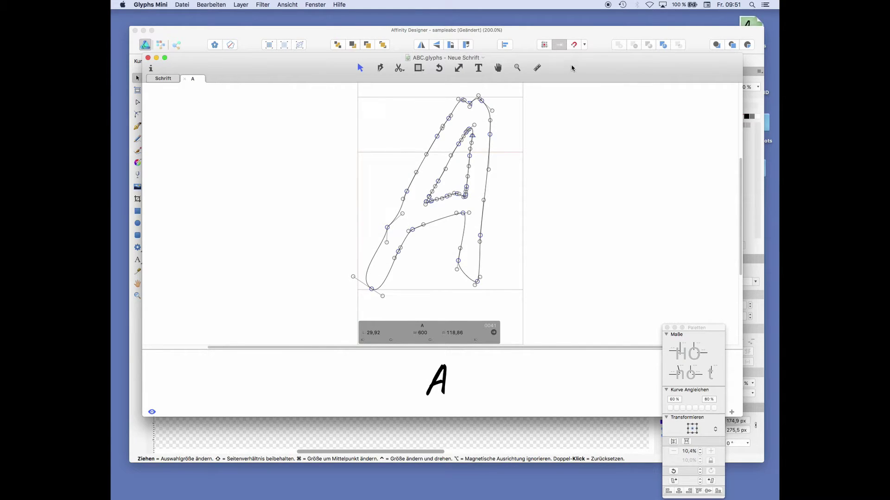
Open the empty B glyph, copy the vector letter B from Affinity Designer and paste it into the glyph in Glyphs Mini
drag(572, 68, 574, 64)
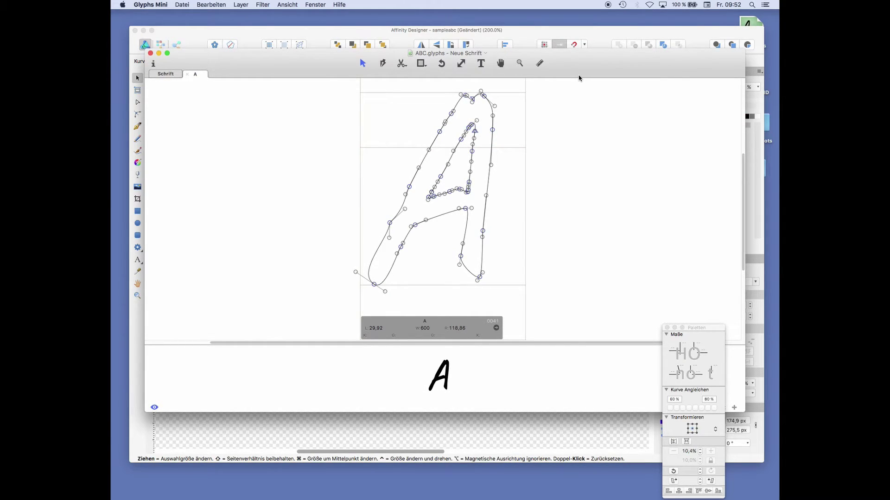
click(166, 74)
double_click(291, 116)
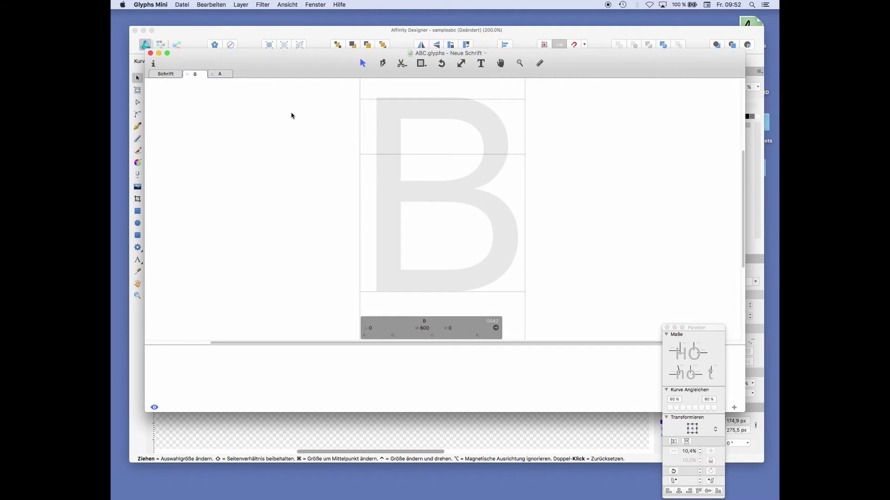
key(super+Tab)
click(476, 364)
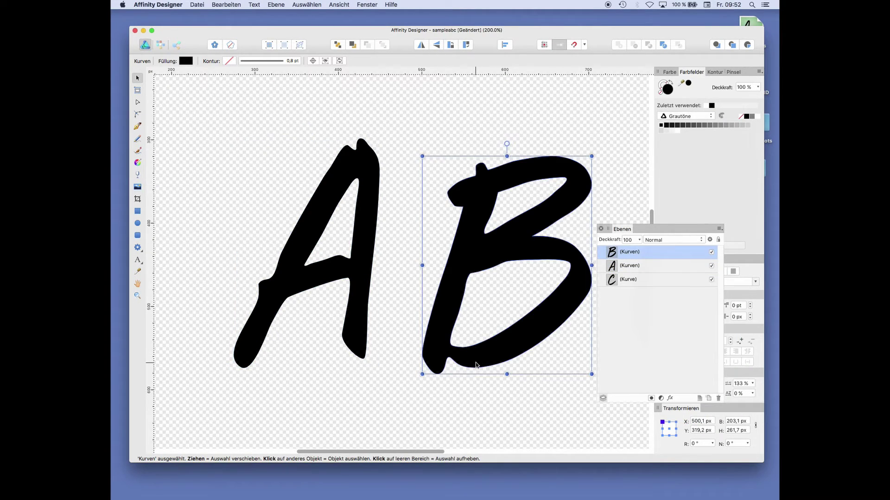
key(super+c)
key(super+Tab)
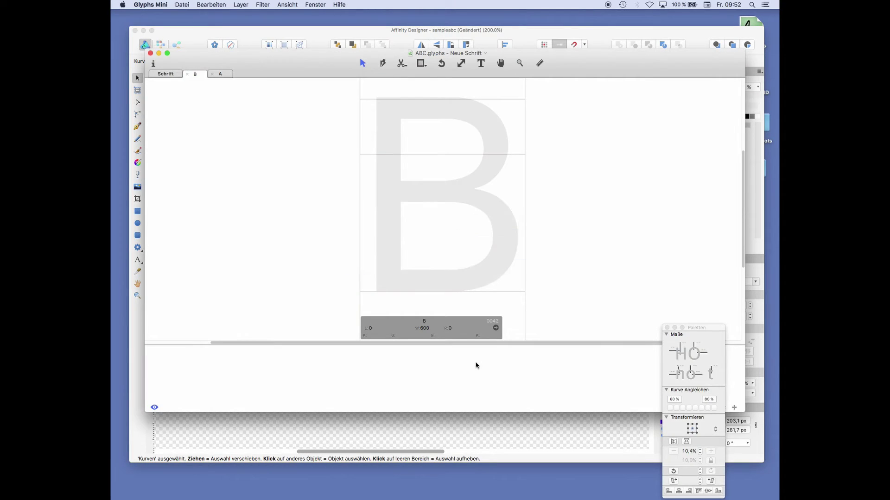
key(super+v)
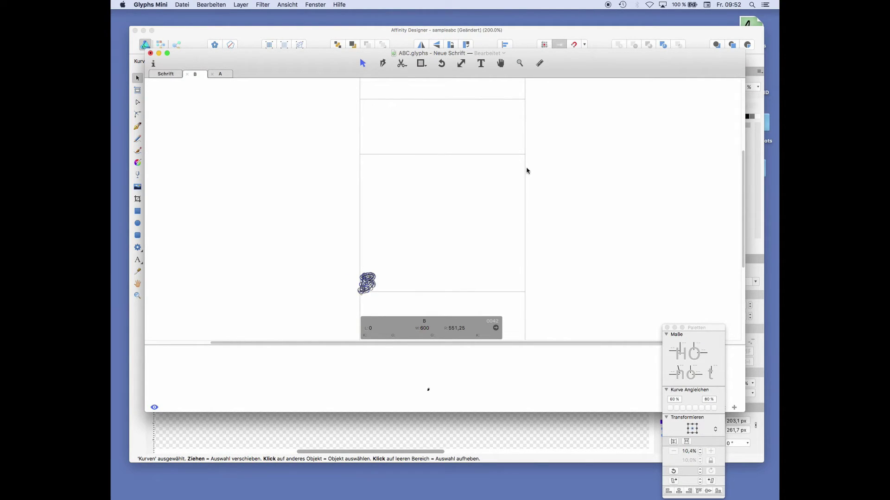
Scale the pasted B outline up to about 566 × 720 units, centre it within the glyph width and preview it
key(s)
key(super+a)
drag(404, 262, 541, 177)
key(v)
drag(494, 245, 489, 248)
key(space)
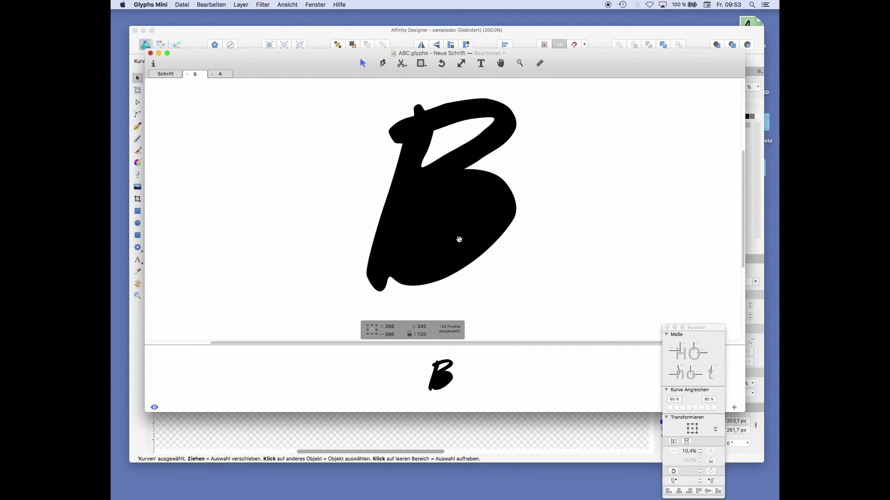
drag(464, 236, 465, 237)
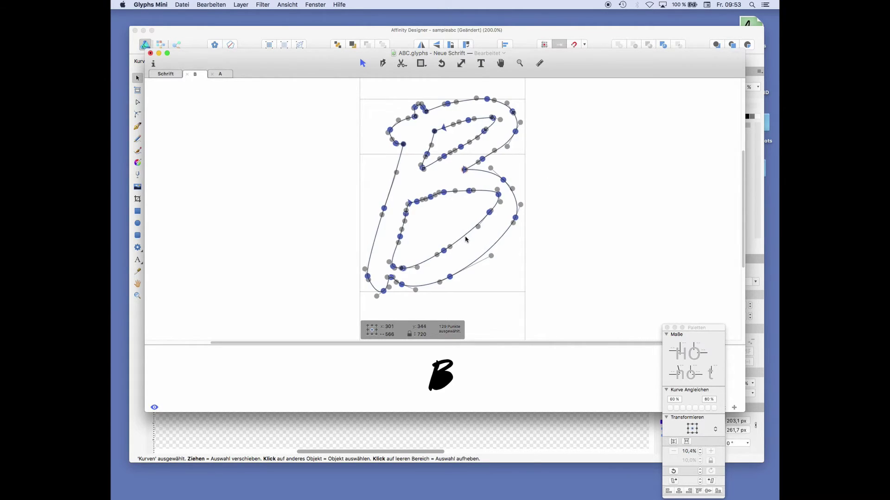
Reverse the path direction of the B's lower inner contour so it cuts out a counter, and preview the letter
click(535, 223)
double_click(465, 238)
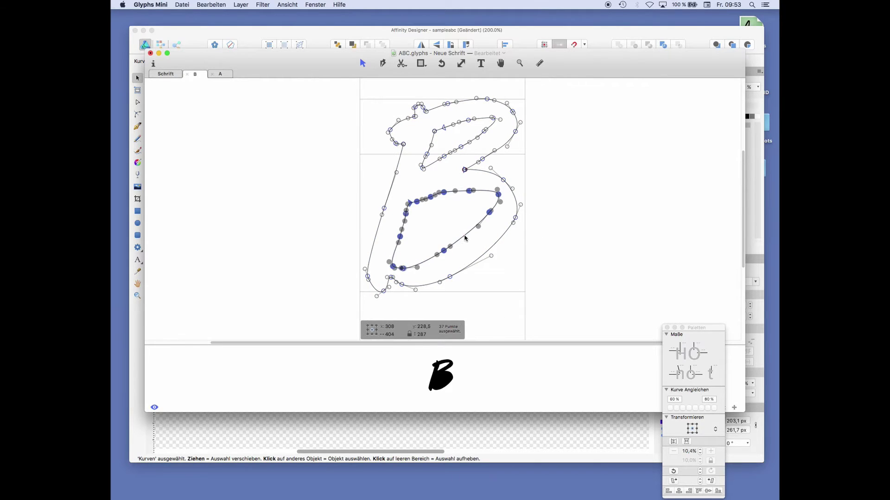
right_click(458, 239)
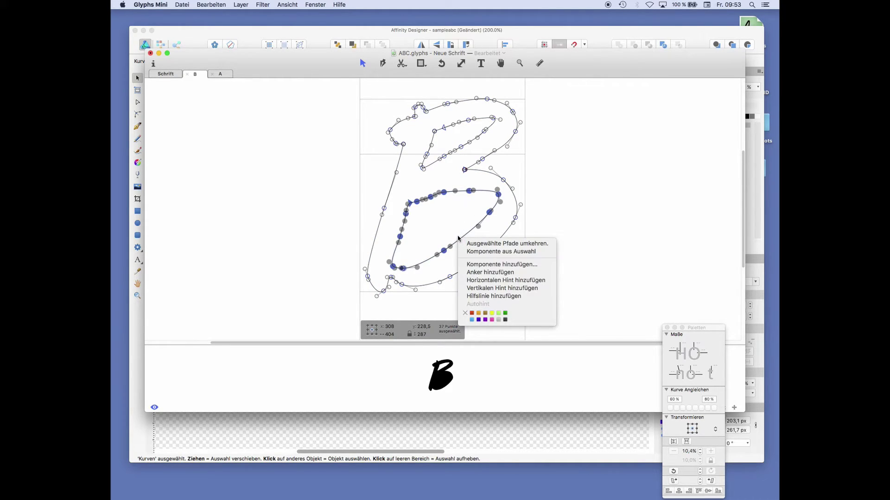
click(533, 243)
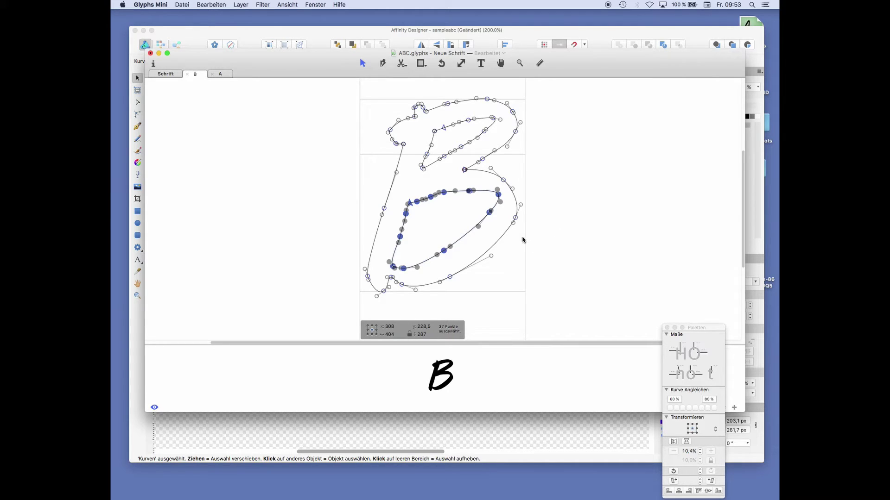
key(space)
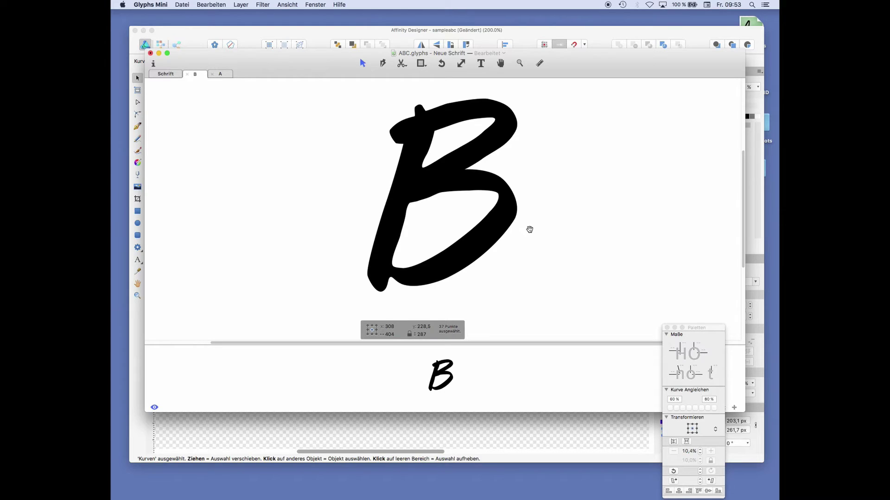
Open the empty C glyph, copy the vector letter C from Affinity Designer and paste it into the glyph in Glyphs Mini
click(170, 74)
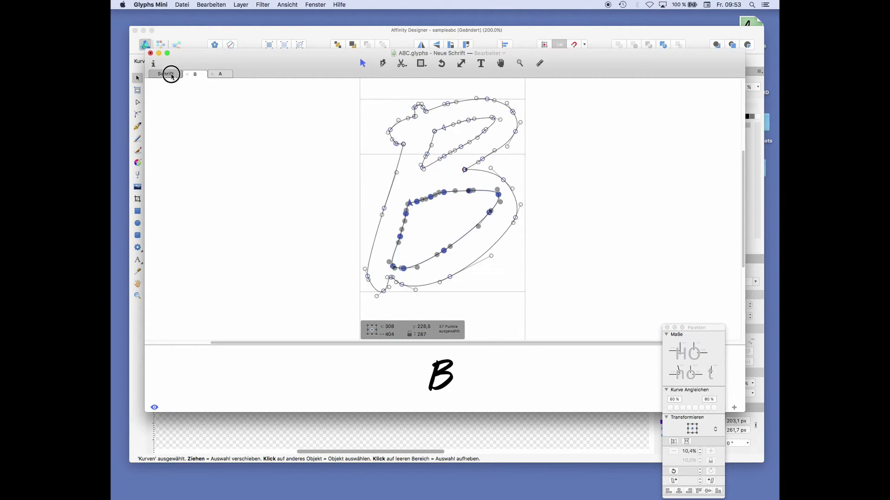
double_click(331, 120)
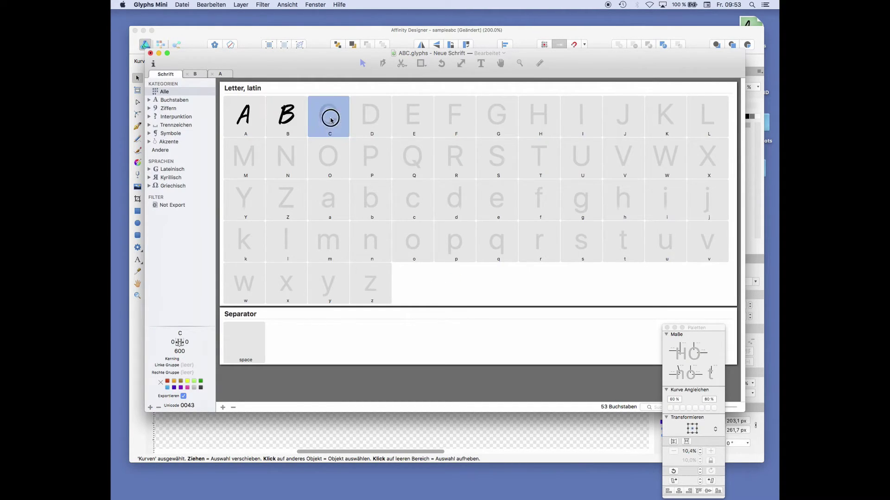
key(super+Tab)
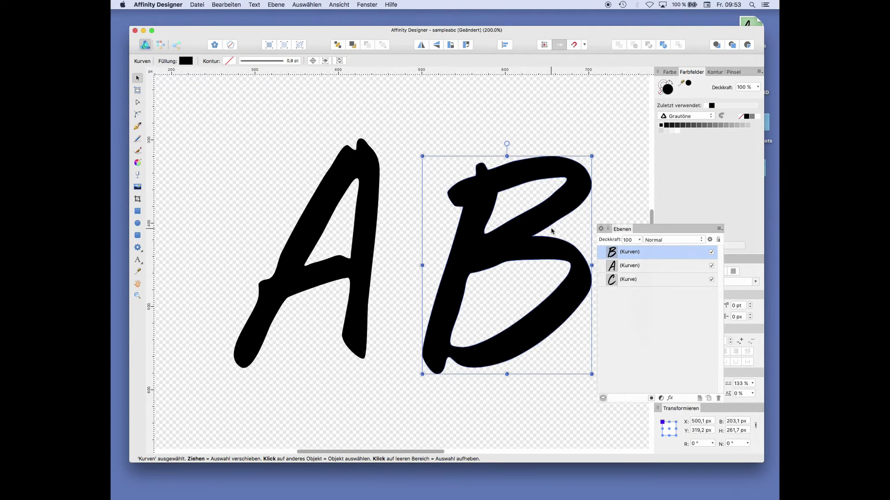
drag(536, 369, 350, 359)
click(476, 338)
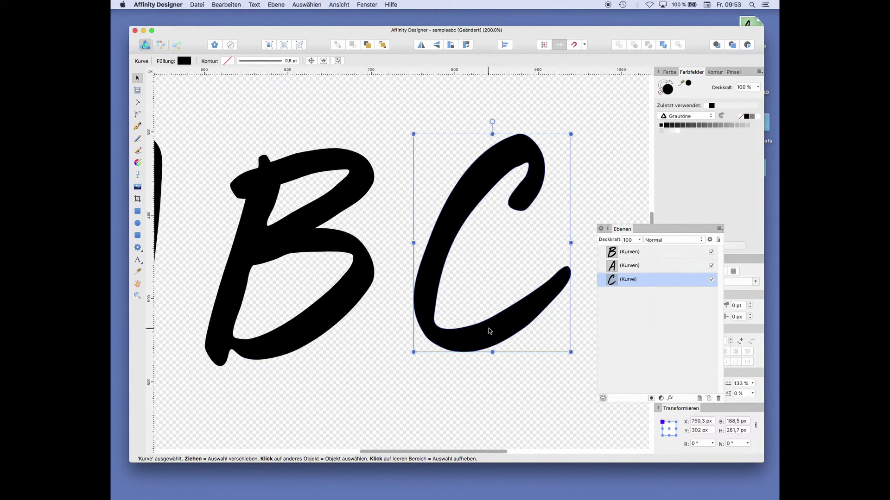
key(super+c)
key(super+Tab)
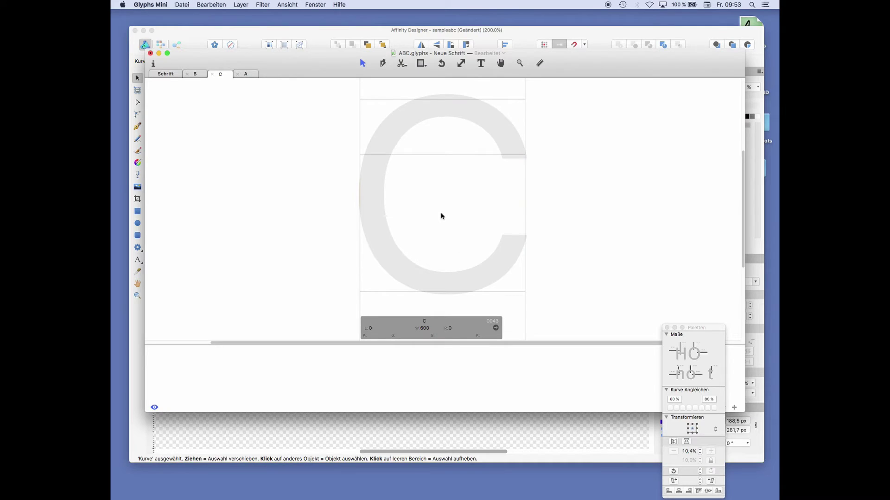
key(super+v)
Scale the whole pasted C outline up to about 556 × 742 units and move it down onto the baseline within the glyph width
key(super+a)
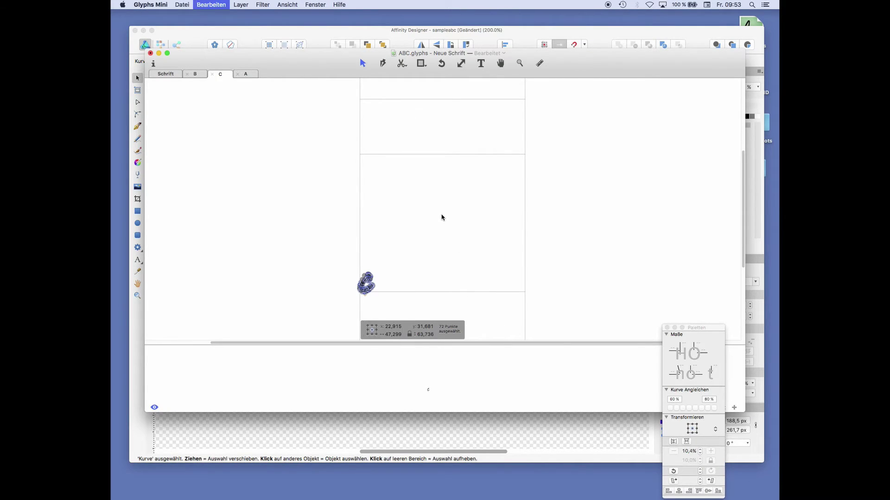
key(s)
drag(389, 274, 676, 91)
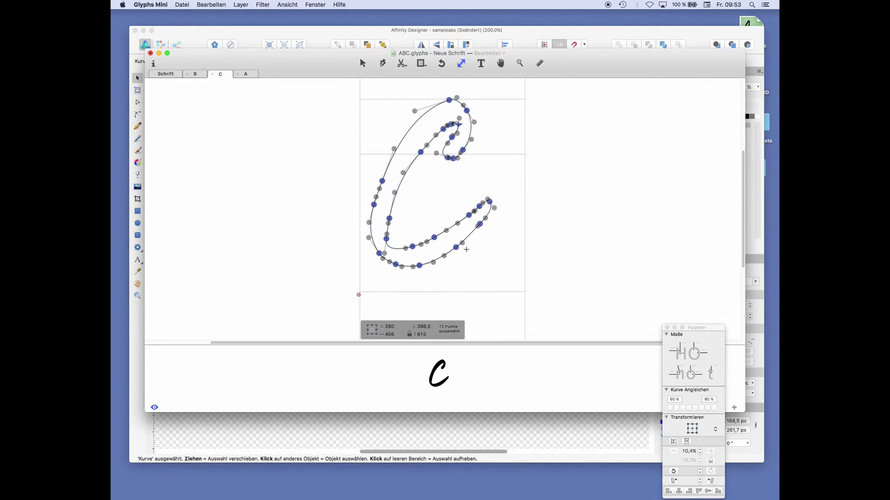
mouse_move(466, 249)
mouse_down()
mouse_move(516, 215)
mouse_move(473, 253)
mouse_up()
key(v)
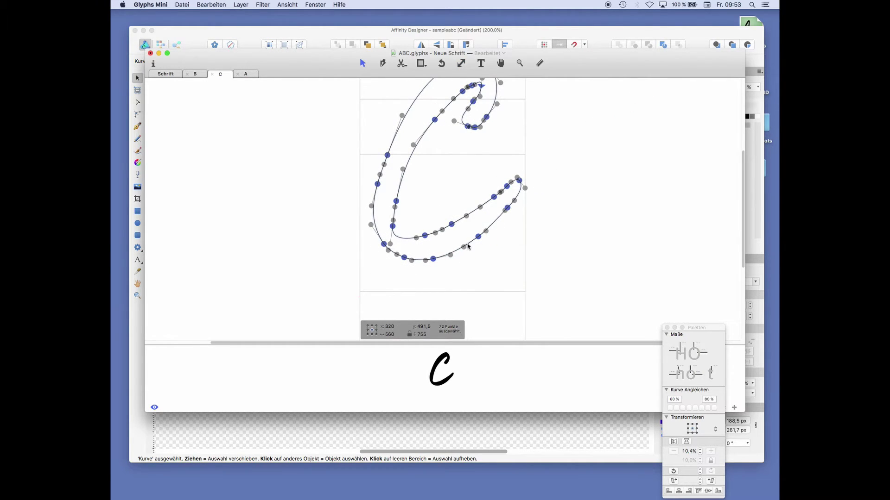
key(space)
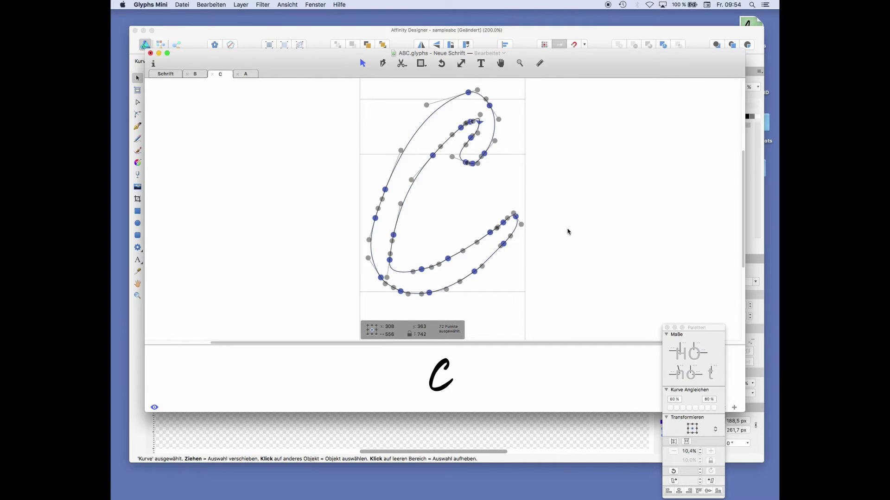
Extend the text in the A glyph's edit view to the sample word CABA with the Text tool
click(164, 74)
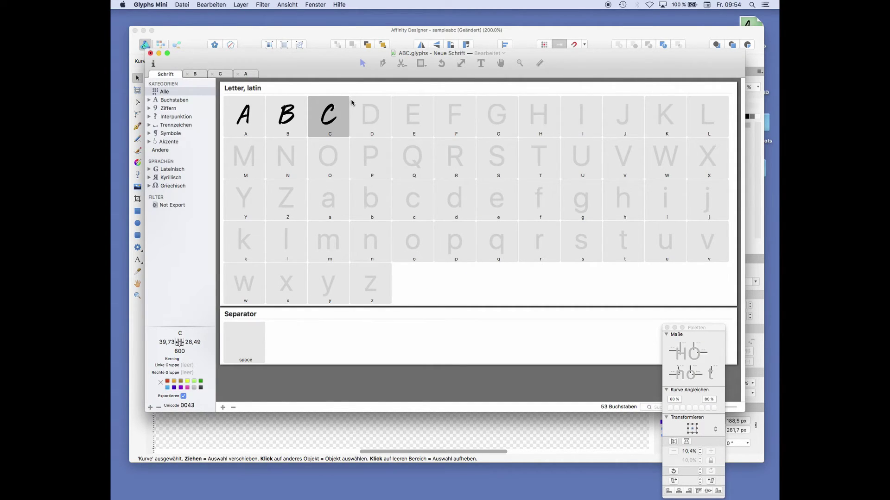
click(247, 74)
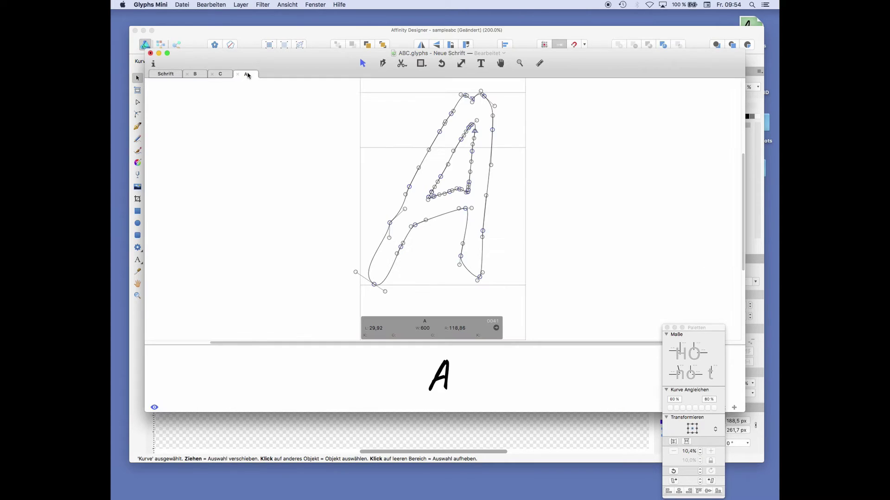
click(481, 65)
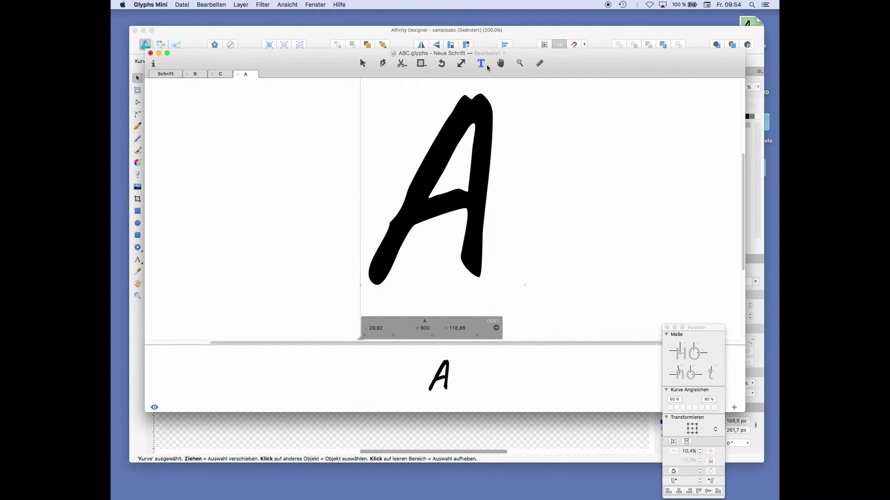
text(C)
key(Right)
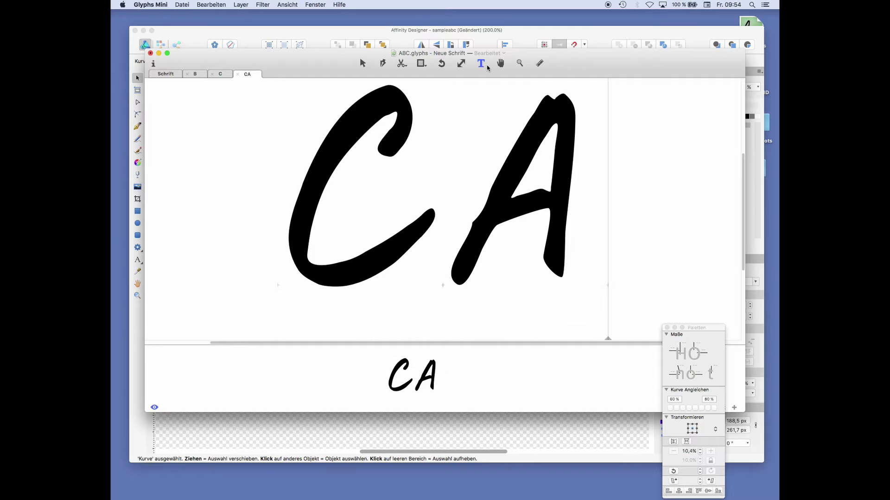
text(B)
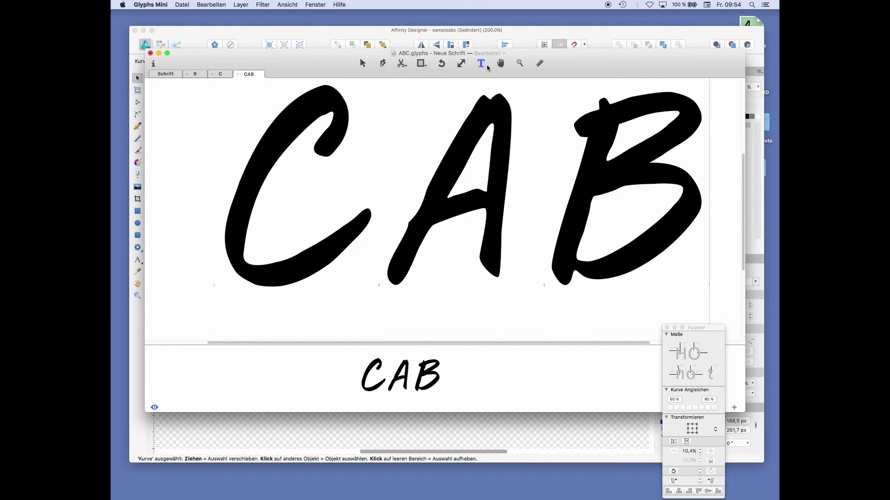
text(A)
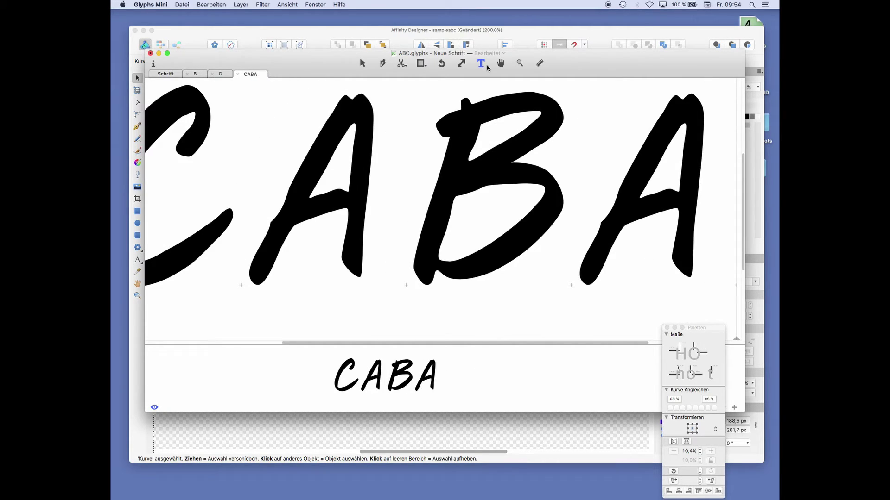
Move back through the sample word to the first A and open its outline for editing
key(Left)
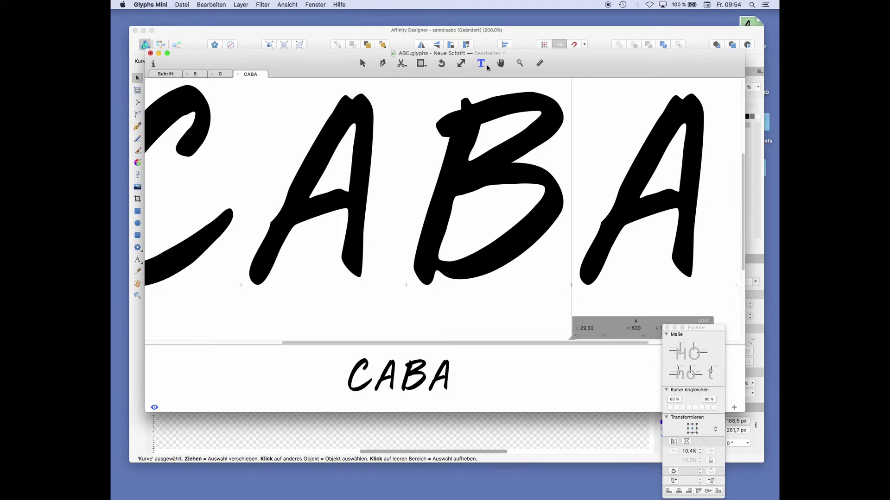
key(Left)
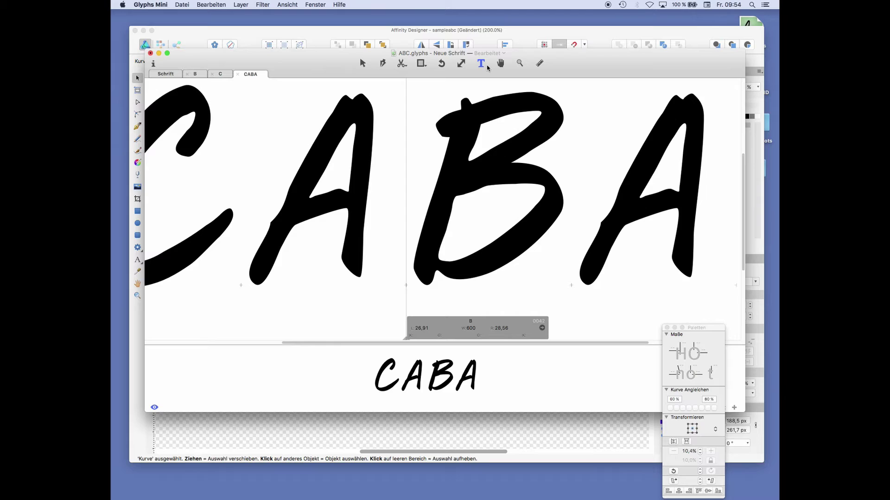
key(Left)
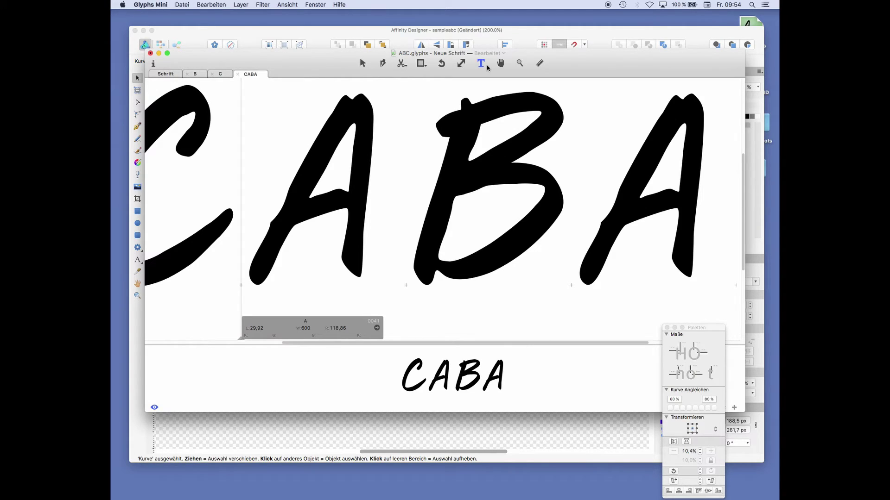
double_click(354, 226)
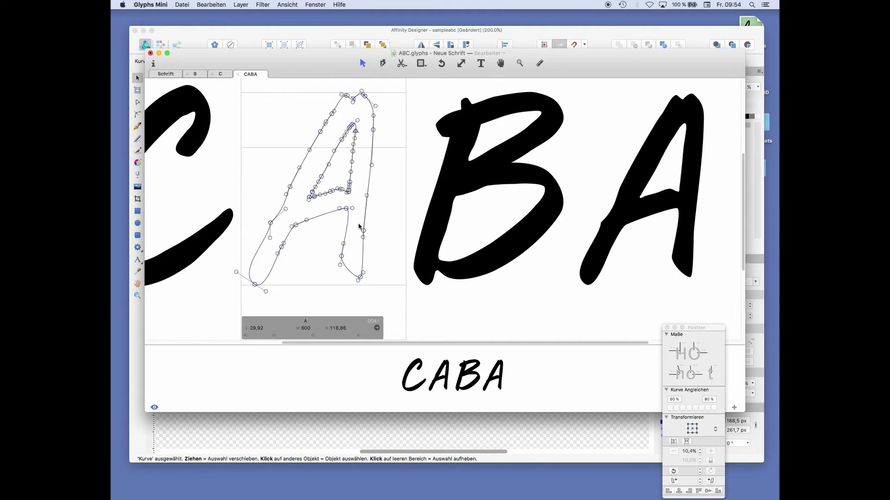
Scale the whole outline of the first A in the sample word up to about 590 × 741 units
key(super+a)
key(s)
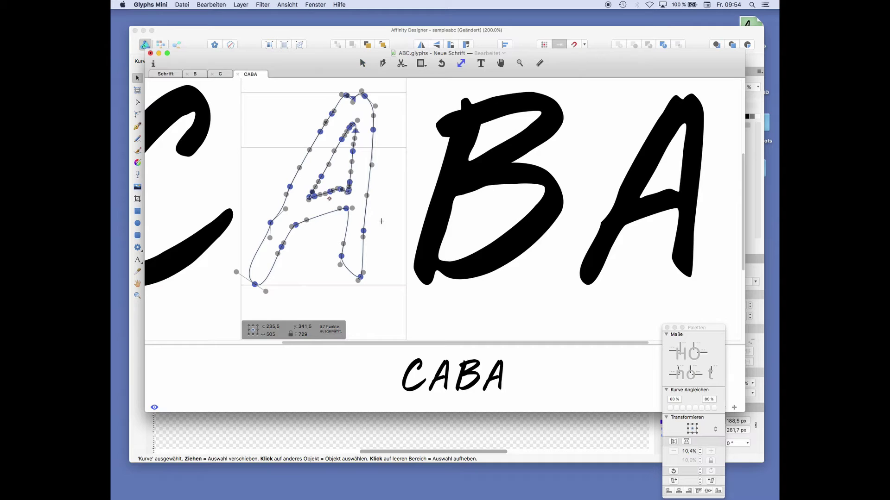
drag(425, 298, 446, 297)
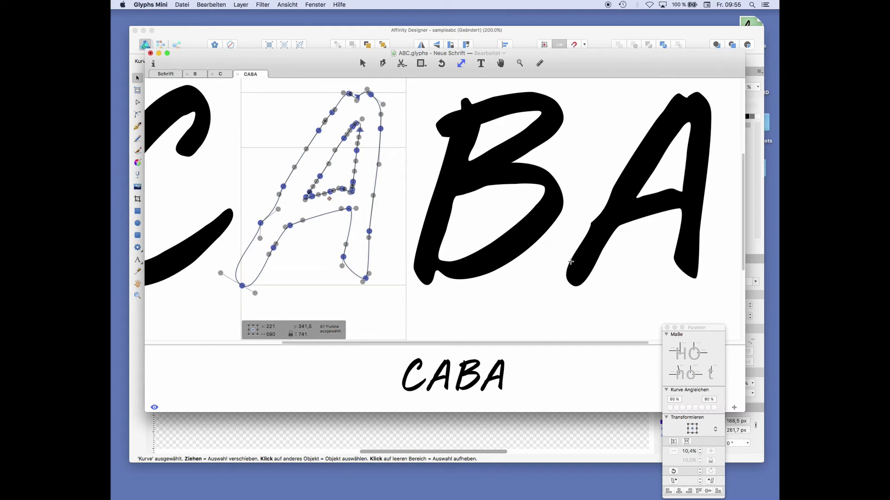
Set the family name to ABC in the font settings, return to the font overview and save the file
click(168, 75)
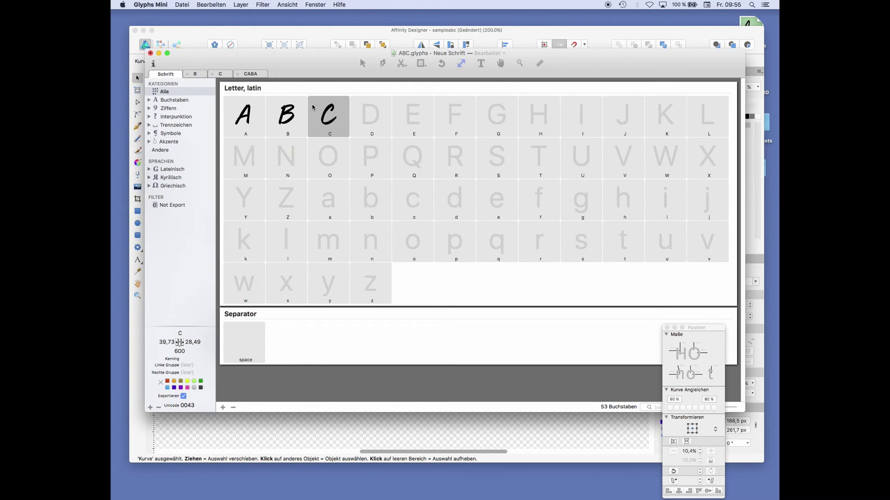
click(256, 77)
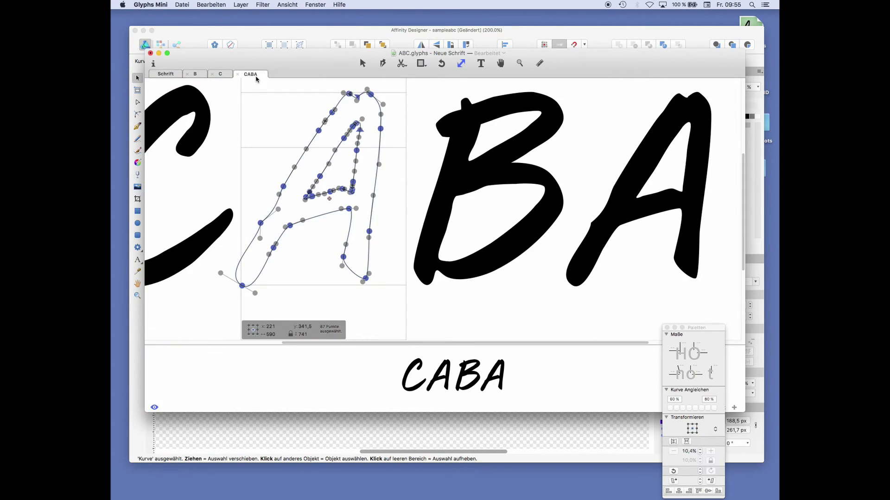
click(167, 74)
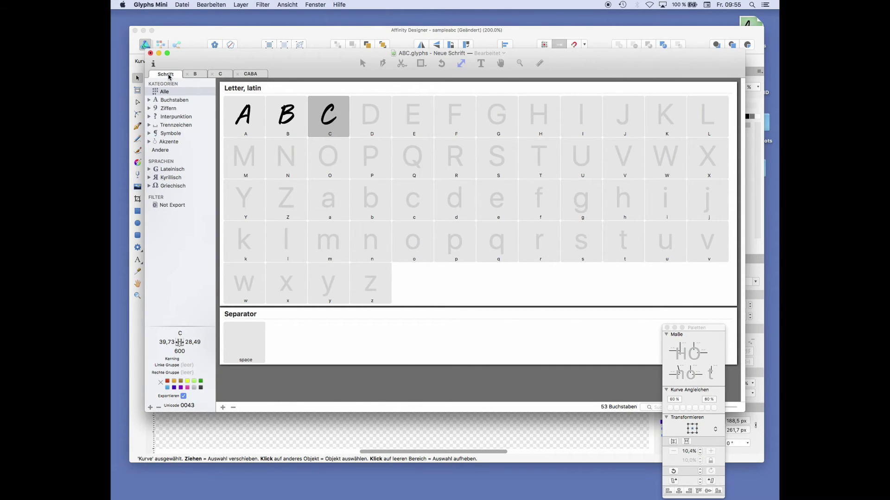
click(182, 4)
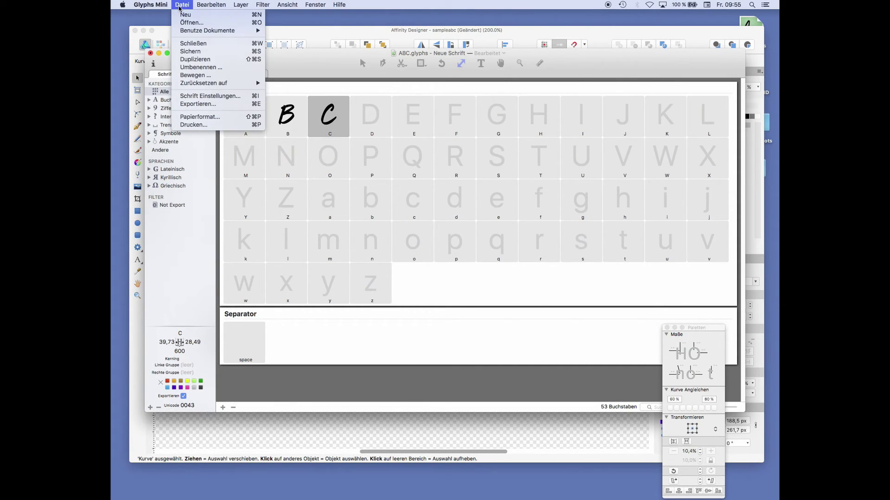
click(192, 98)
drag(360, 90, 324, 88)
text(ABC)
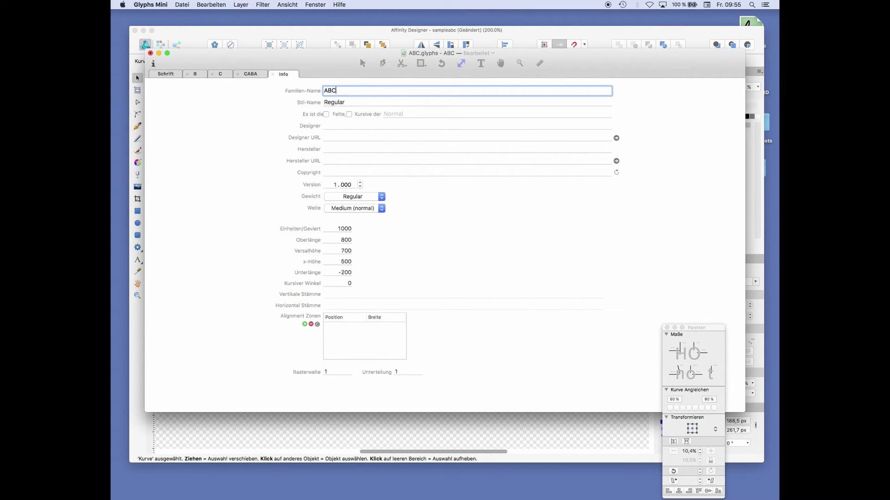
click(176, 75)
key(super+s)
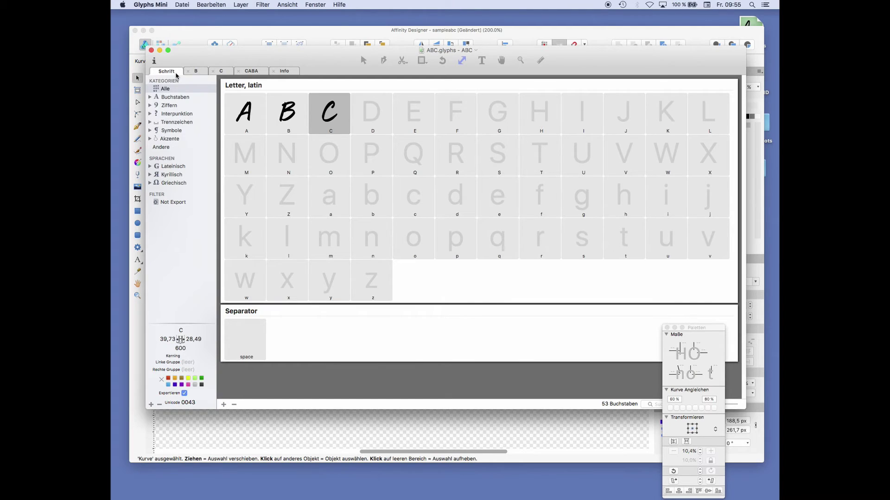
Export the font as an OTF file to the Schreibtisch (desktop) folder, with production glyph names and overlap removal enabled
click(182, 5)
click(196, 104)
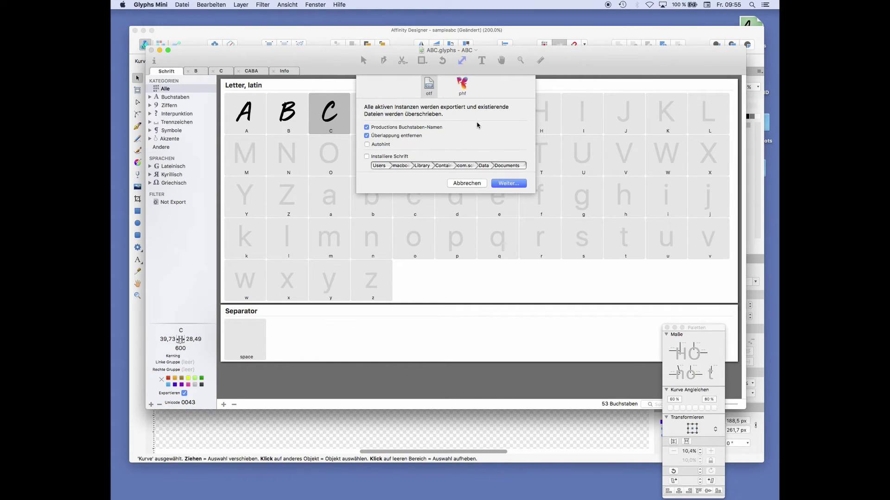
click(509, 184)
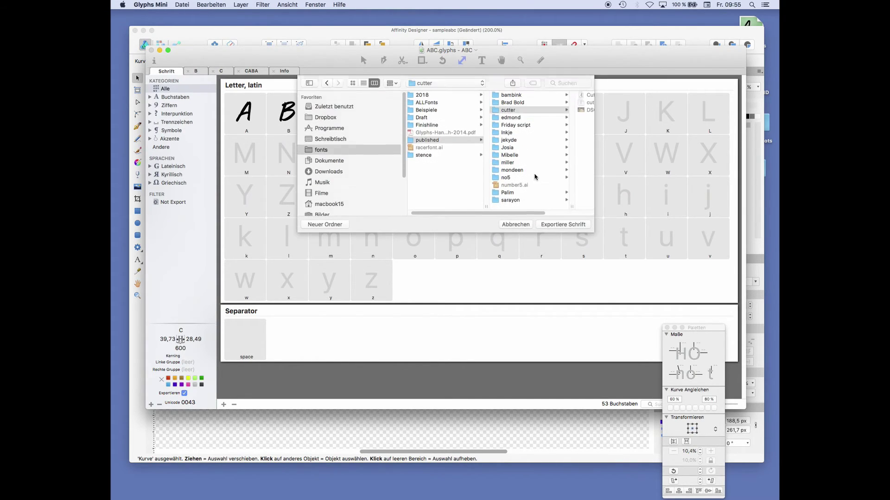
click(333, 140)
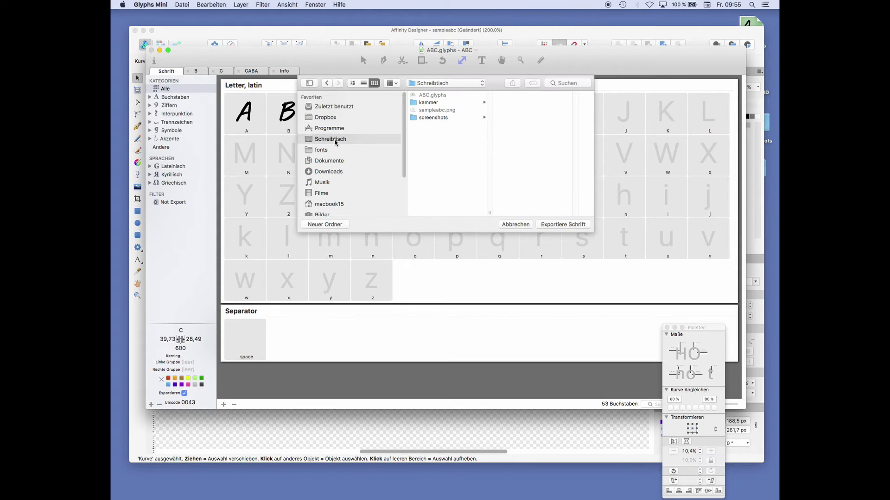
click(571, 225)
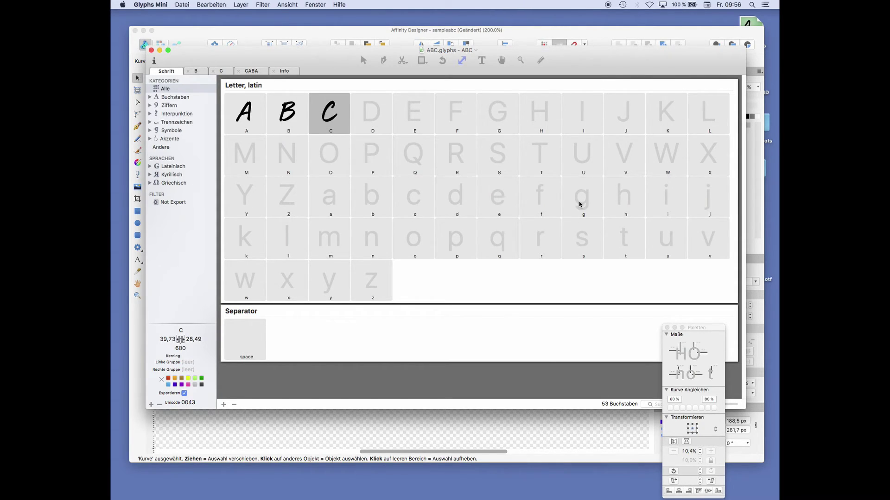
Switch to Finder, find ABC-Regular.otf in the Schreibtisch folder and open it with Schriftsammlung
key(super+Tab)
key(super+Tab)
key(super+Tab)
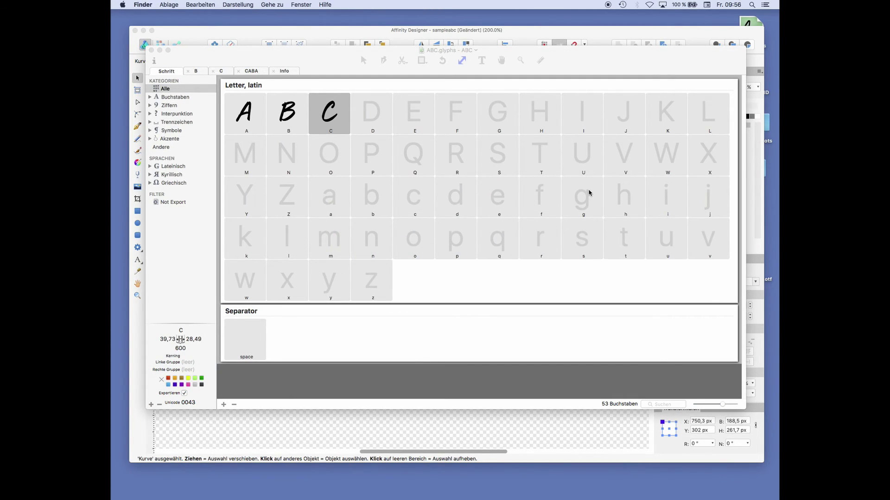
key(super+n)
click(388, 235)
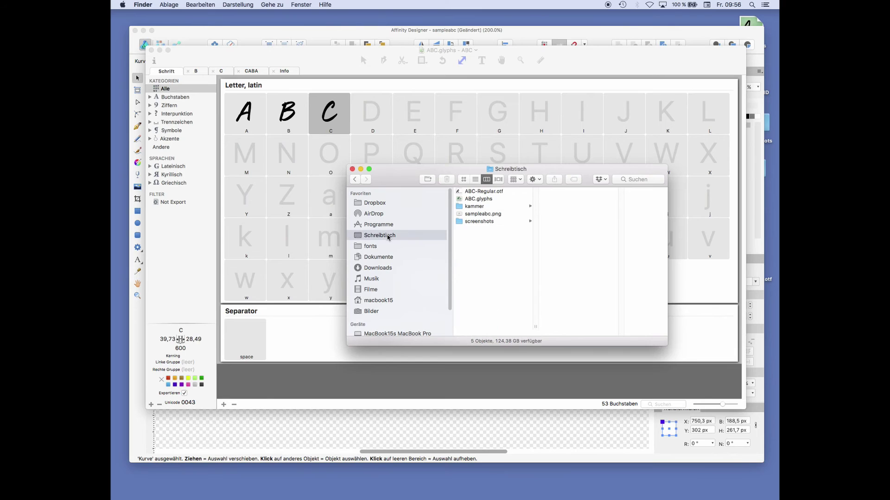
click(497, 193)
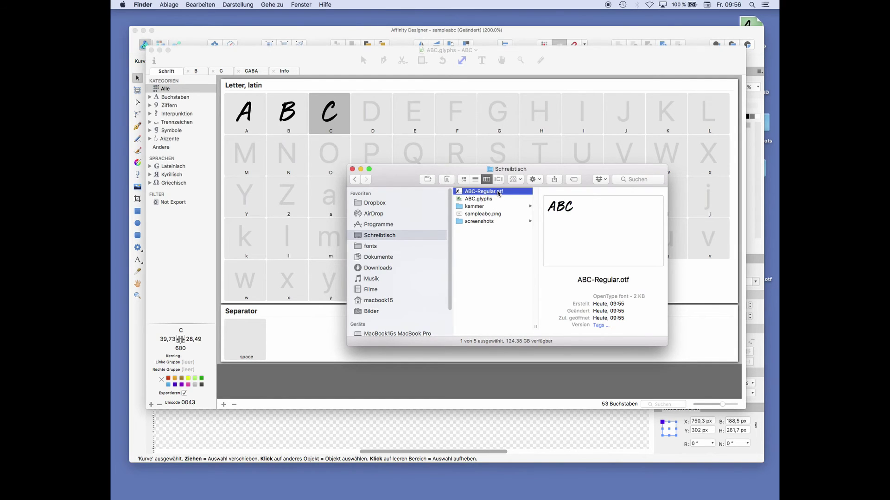
right_click(477, 192)
mouse_move(484, 202)
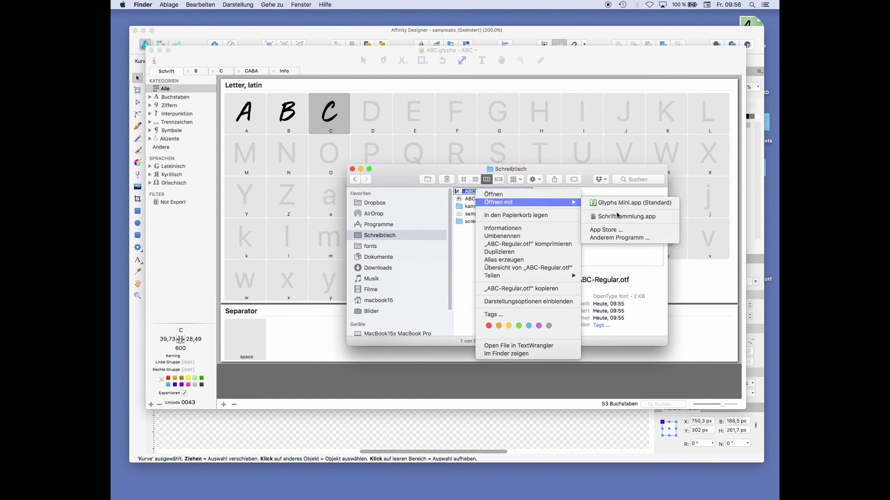
click(618, 216)
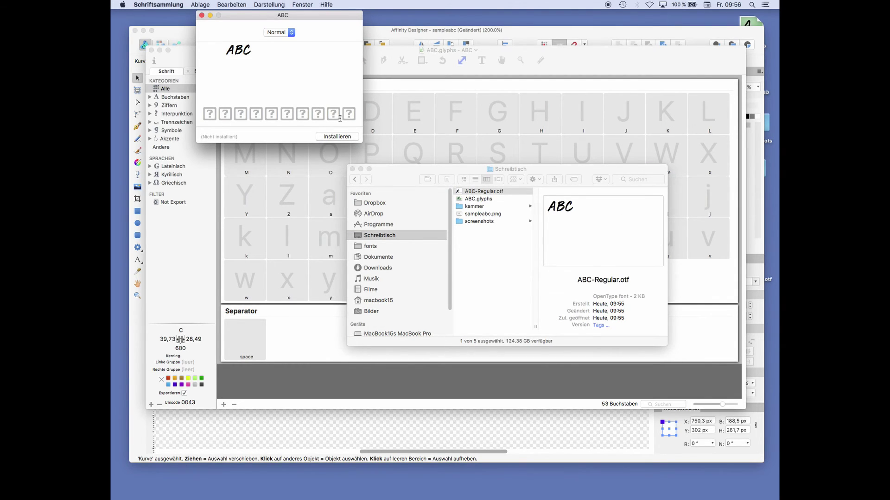
Install the ABC font from its preview window in Schriftsammlung
drag(346, 16, 388, 55)
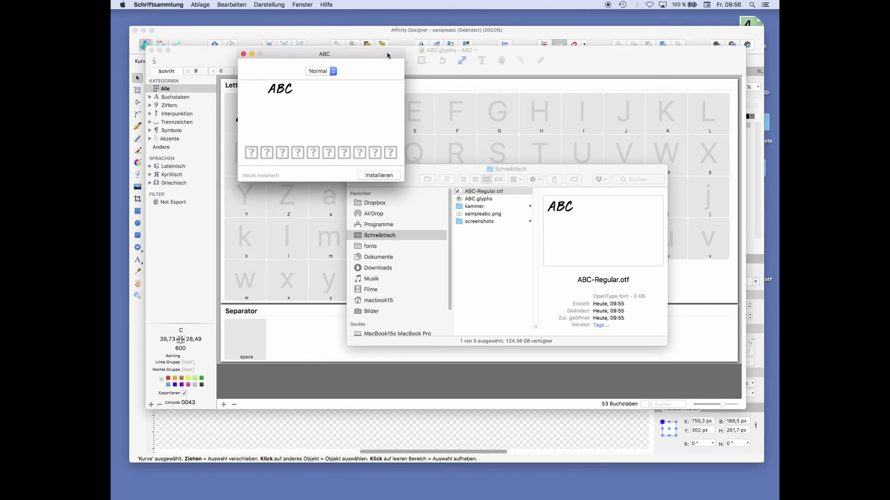
click(379, 175)
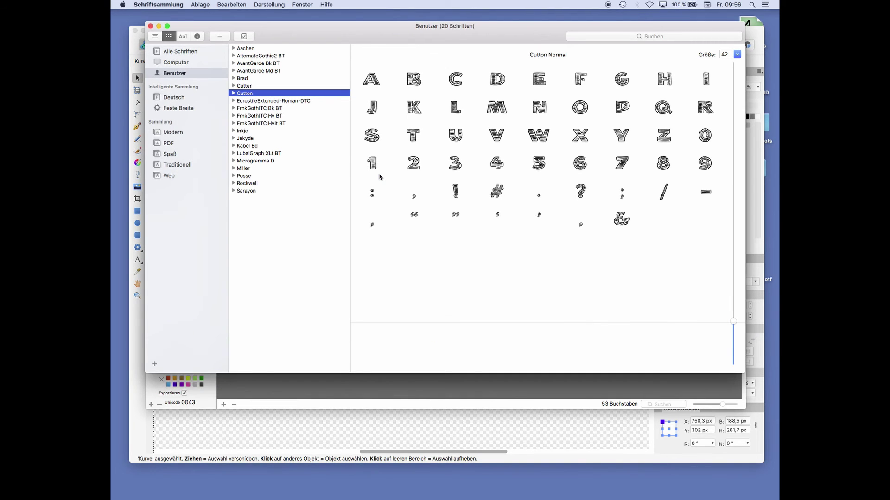
drag(277, 38, 276, 43)
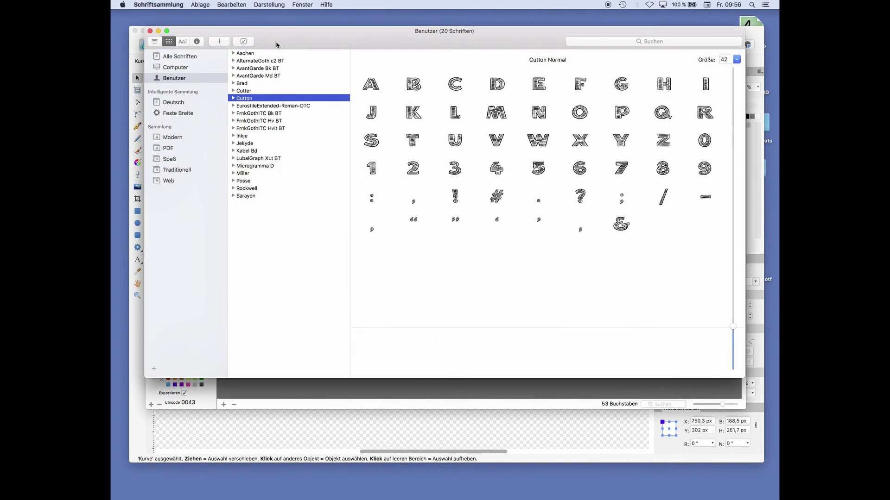
Switch to Affinity Designer and create a new 1800 × 1200 px document at 72 DPI
key(super+Tab)
key(super+Tab)
key(super+Tab)
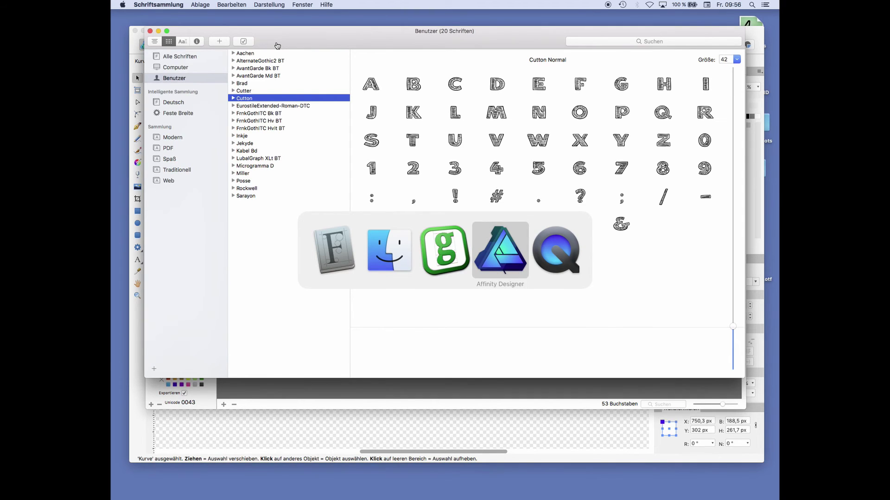
key(super+n)
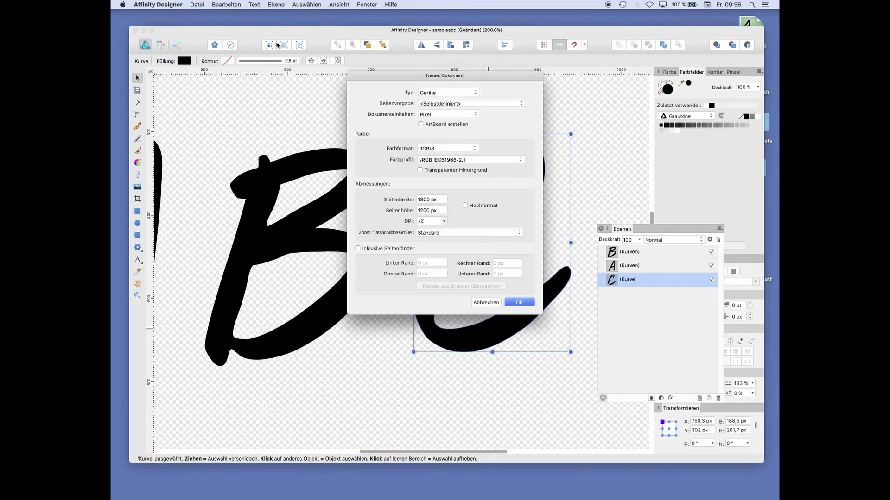
key(Return)
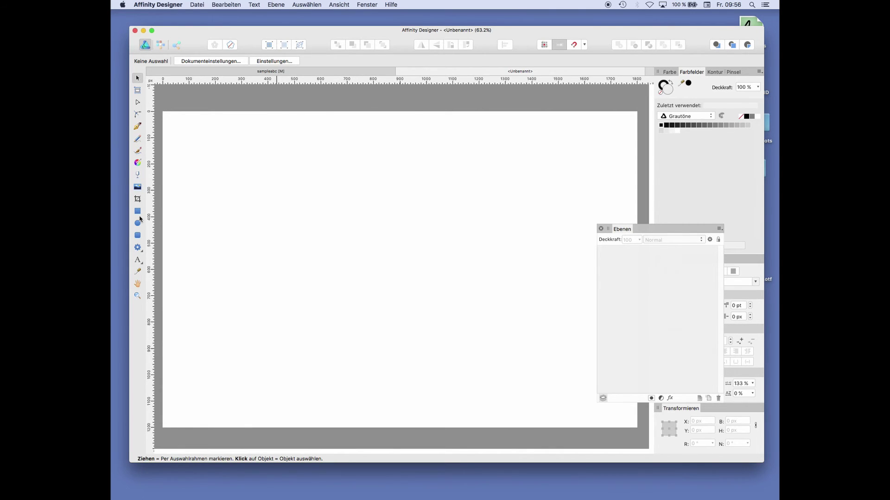
Add the artistic text ABC to the page and scale it up to about 829 × 304 px
click(138, 260)
click(321, 278)
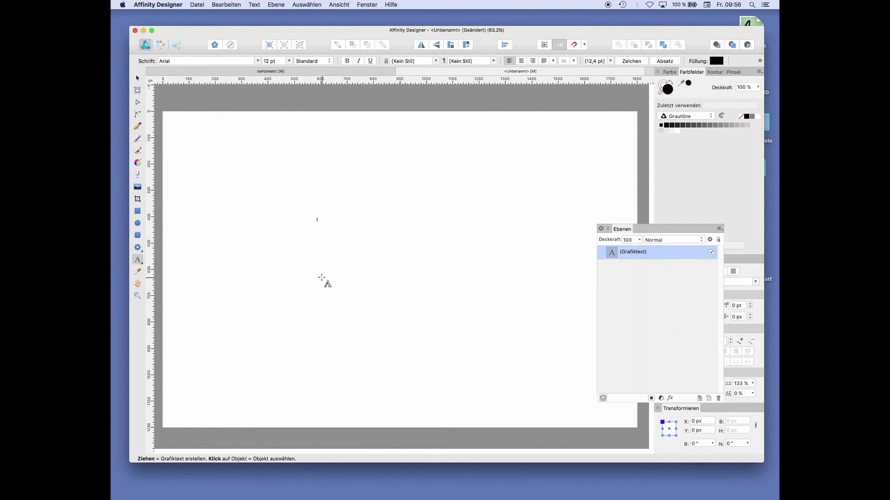
text(ABC)
click(138, 79)
drag(325, 221, 512, 369)
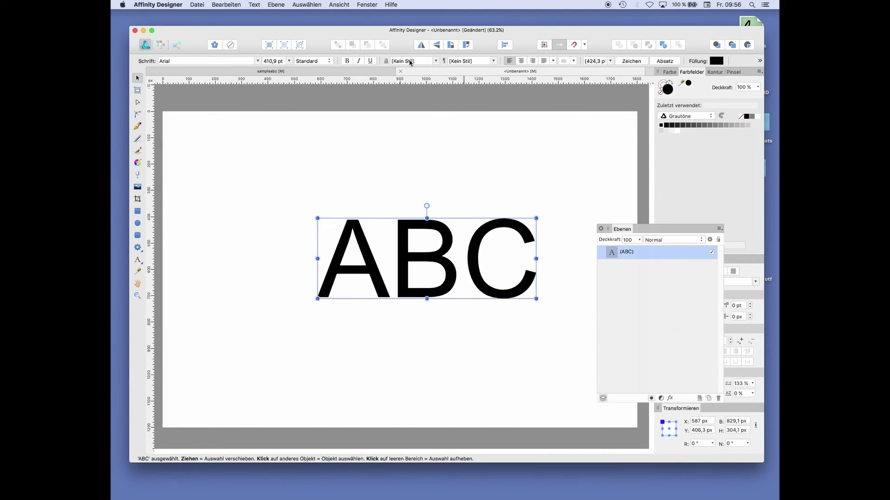
Set the font of the ABC text to the newly installed ABC typeface
click(258, 61)
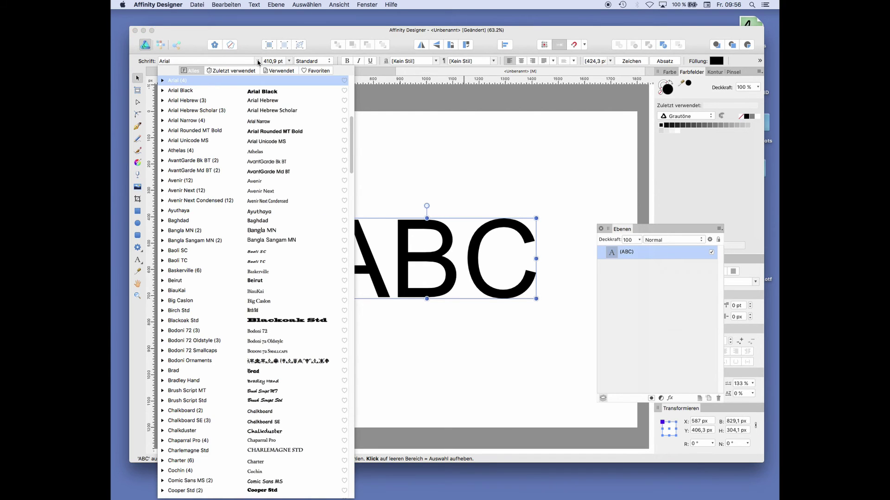
click(351, 112)
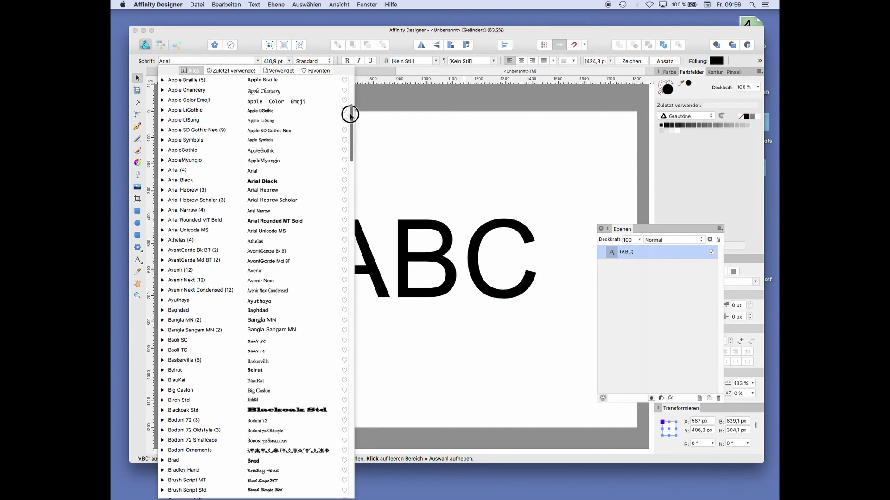
drag(350, 113, 352, 89)
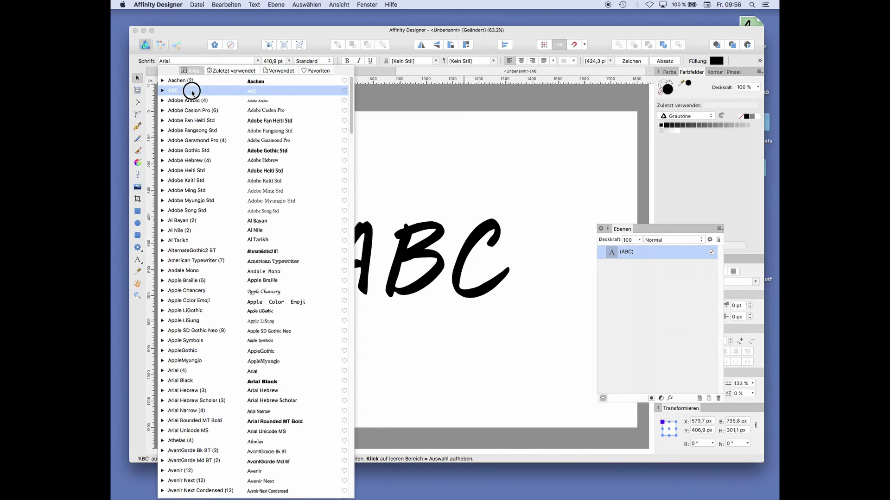
click(189, 88)
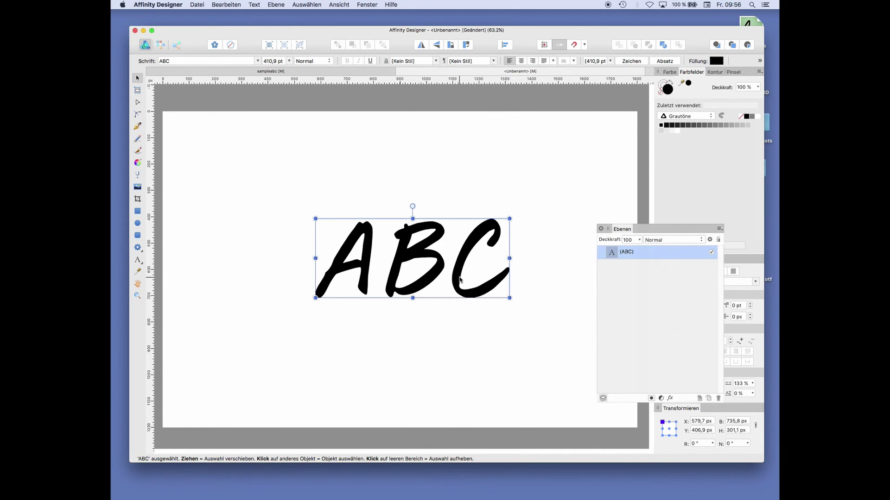
Add a second line reading BCABC beneath ABC within the same text object
click(137, 260)
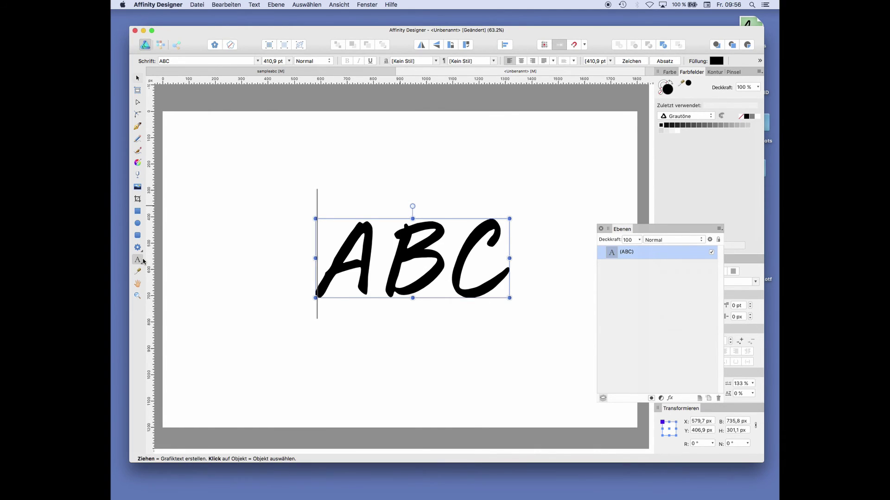
click(381, 266)
text(BC)
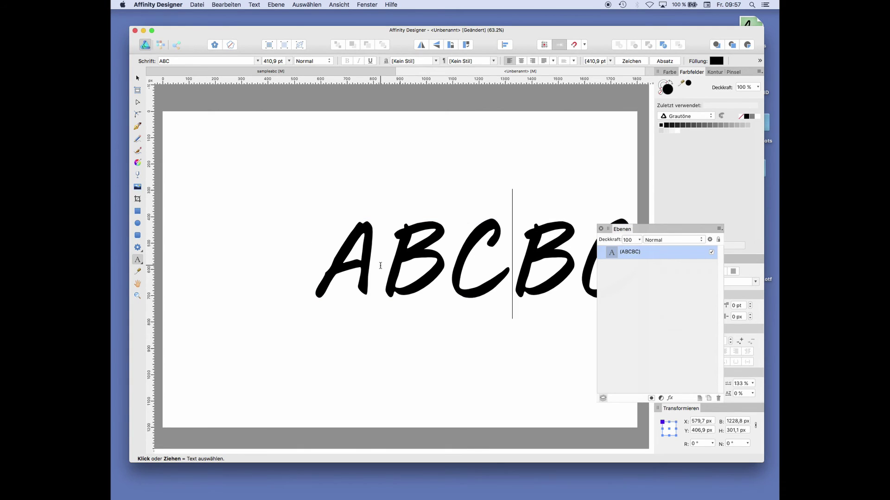
key(Return)
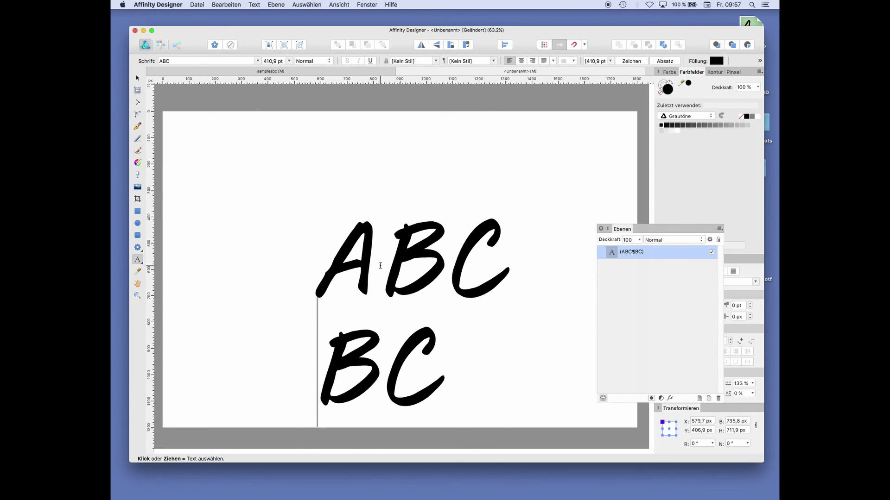
key(Right)
key(Right)
text(ABC)
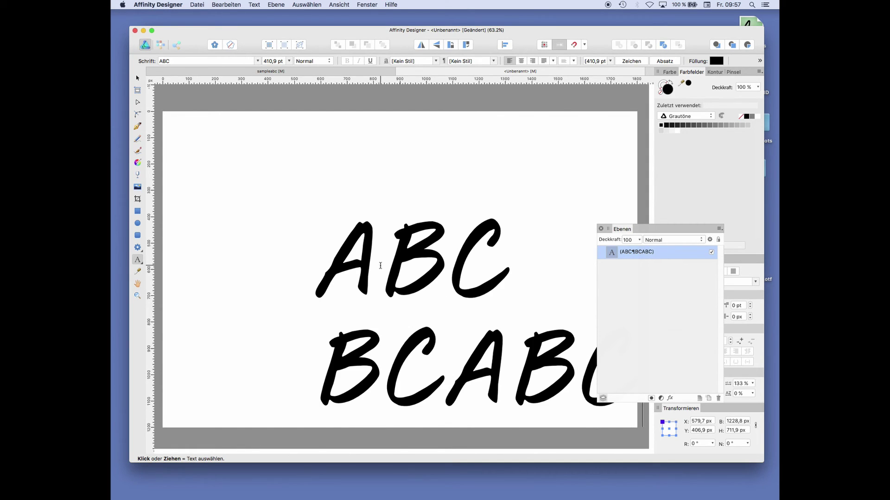
Set the first line ABC to 96 pt and give it a medium grey fill from the Grautöne swatches
drag(317, 260, 491, 258)
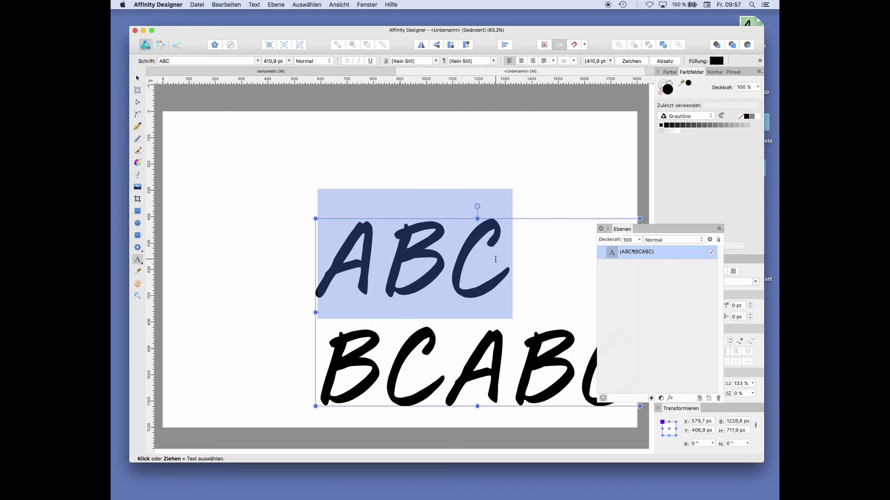
click(288, 60)
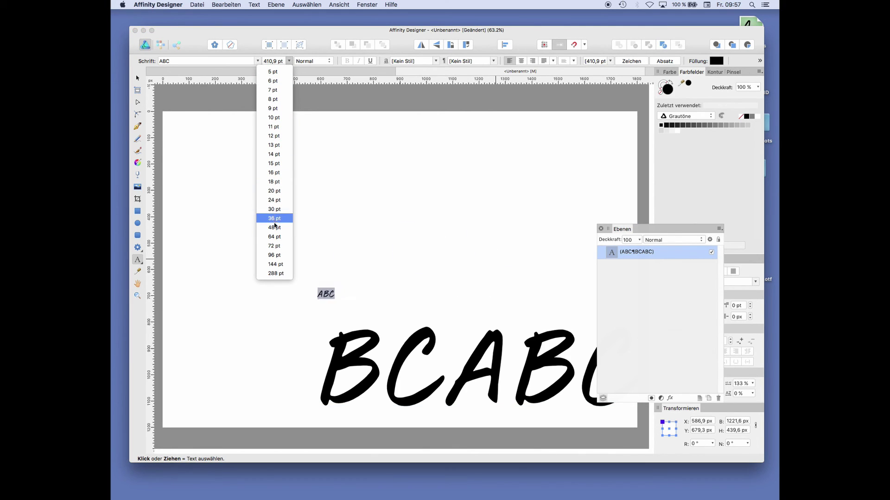
click(275, 255)
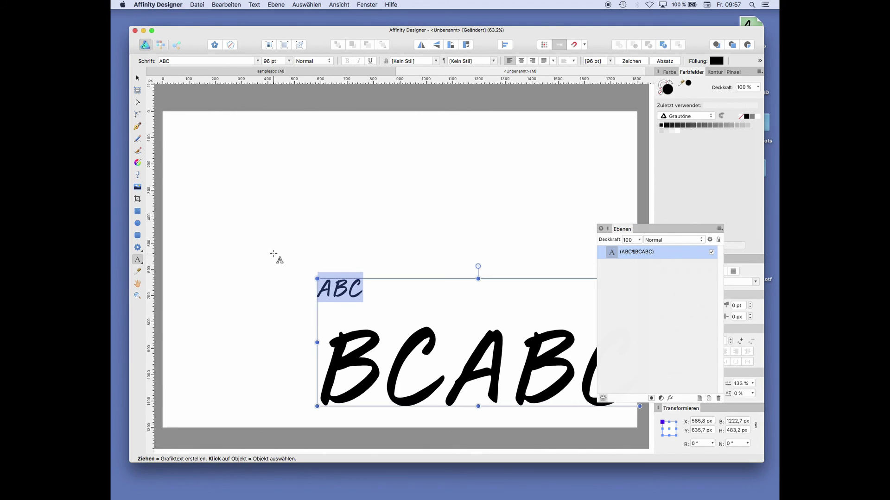
click(348, 289)
drag(362, 289, 319, 284)
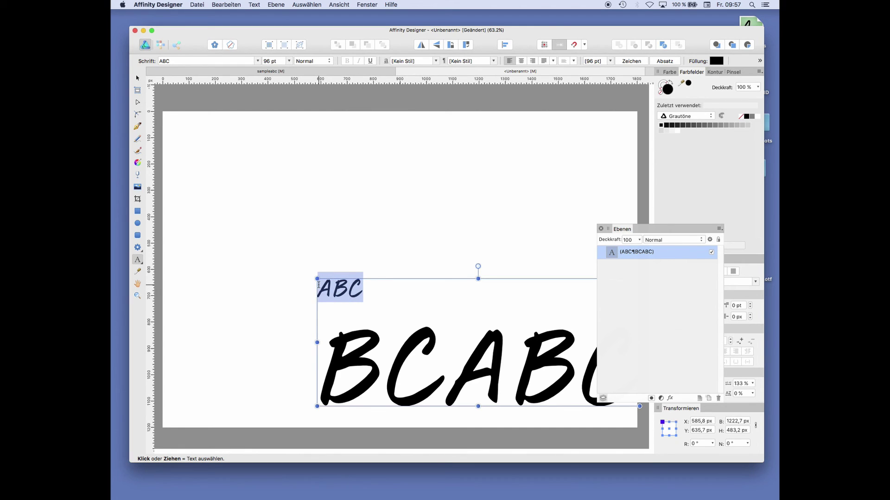
click(725, 126)
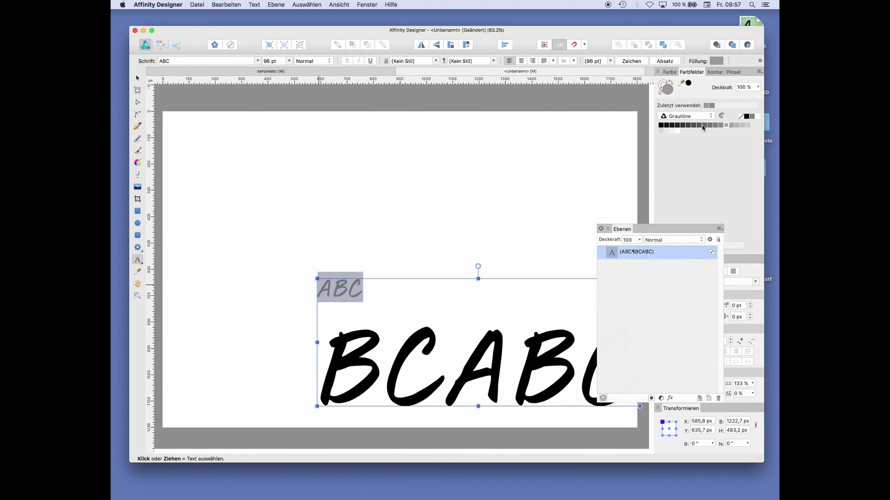
Move the two-line text object up towards the page centre, to about X 256 px and Y 281 px
click(138, 78)
click(399, 230)
drag(431, 345, 373, 261)
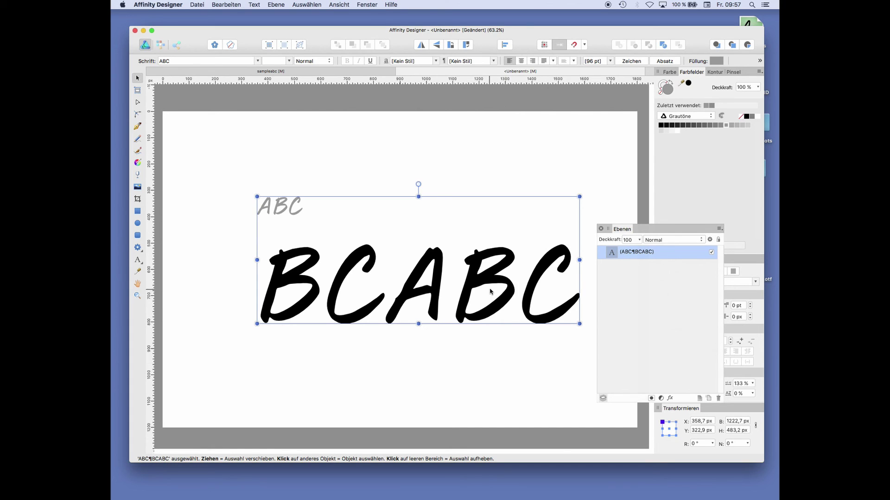
drag(507, 291, 480, 281)
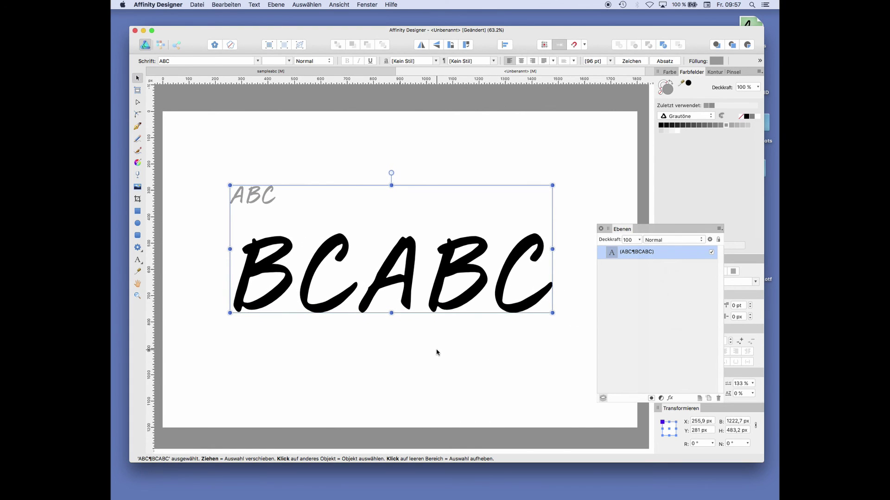